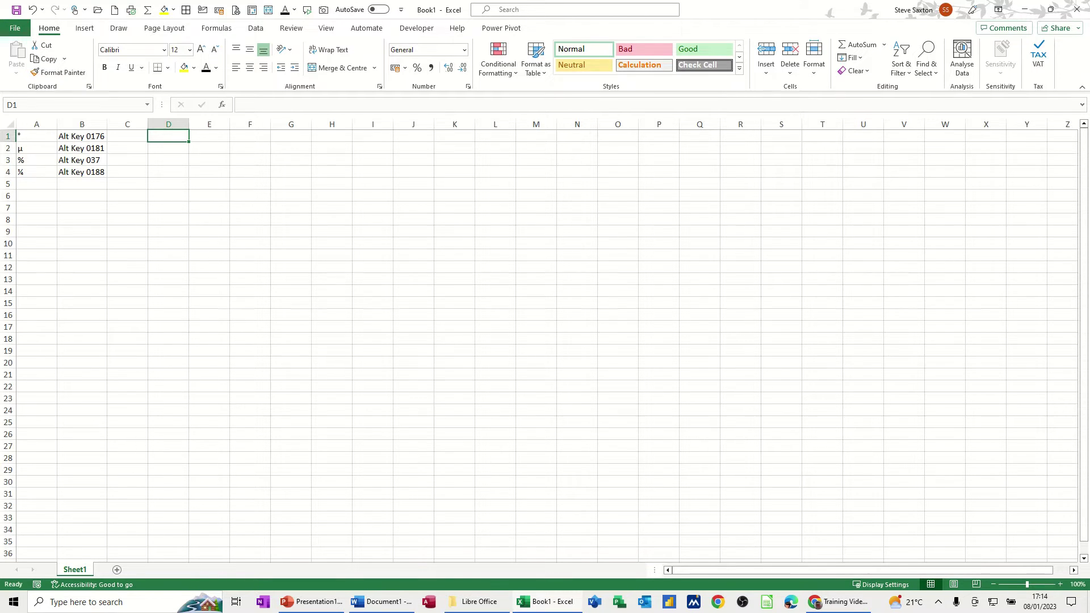
Step: Fill D1–D4 with 23°, 2µ, % and ¼ using Alt codes 0176, 0181, 037 and 0188
{"action": "type", "text": "23"}
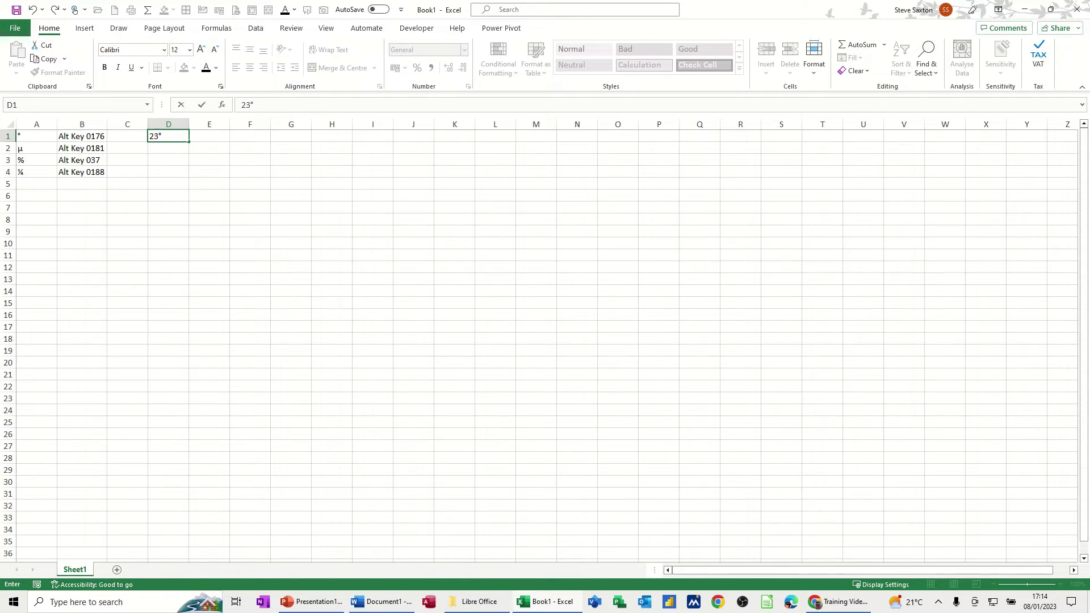
{"action": "left_click", "coordinate": [165, 150]}
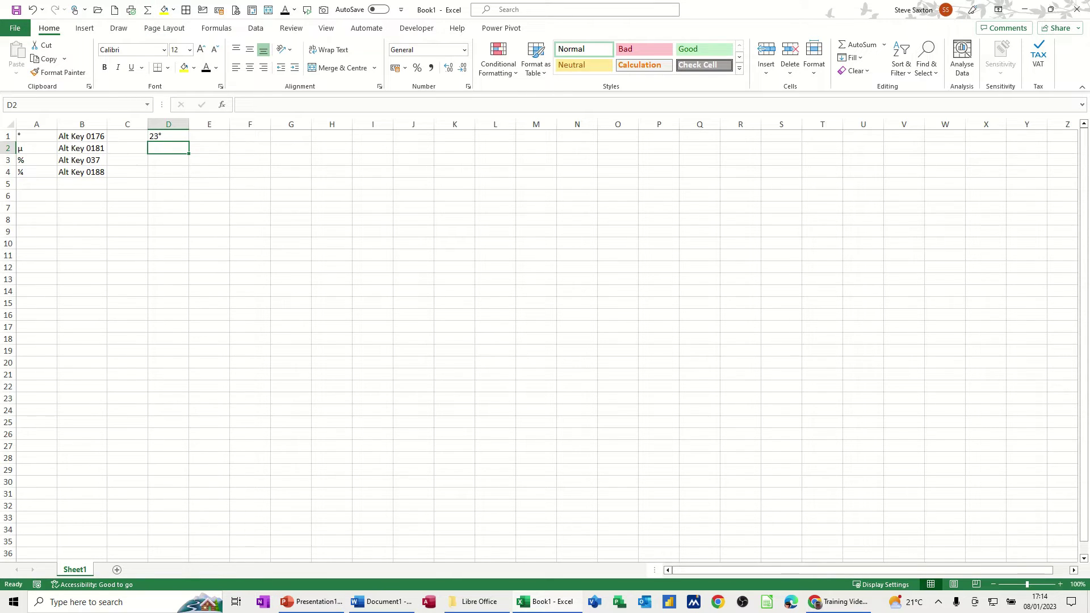
{"action": "type", "text": "2"}
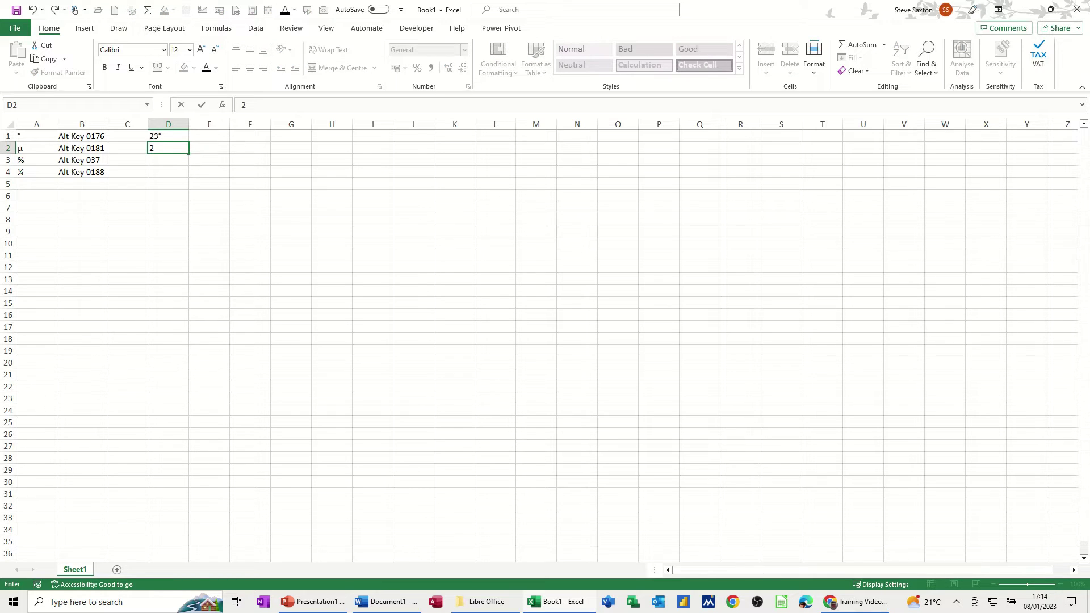
{"action": "type", "text": "µ"}
{"action": "left_click", "coordinate": [165, 157]}
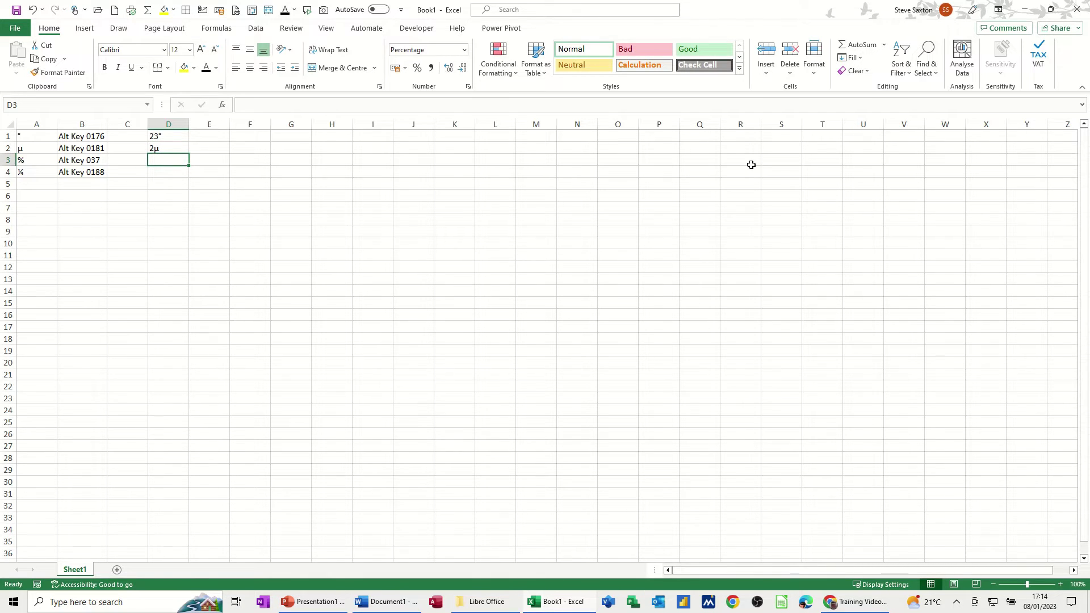
{"action": "type", "text": "%"}
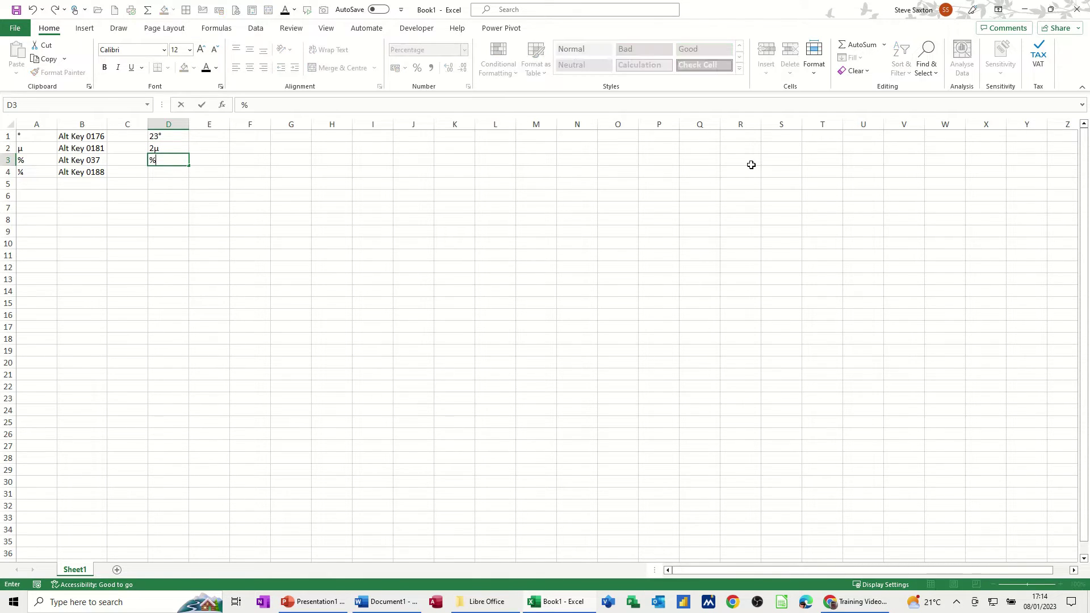
{"action": "left_click", "coordinate": [162, 173]}
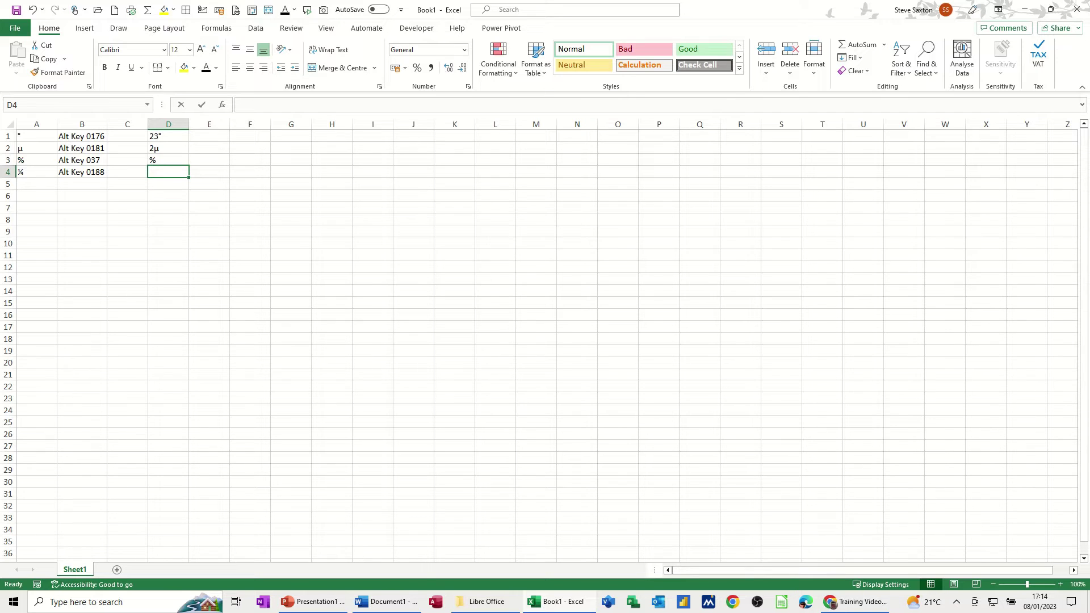
{"action": "type", "text": "¼"}
{"action": "left_click", "coordinate": [155, 184]}
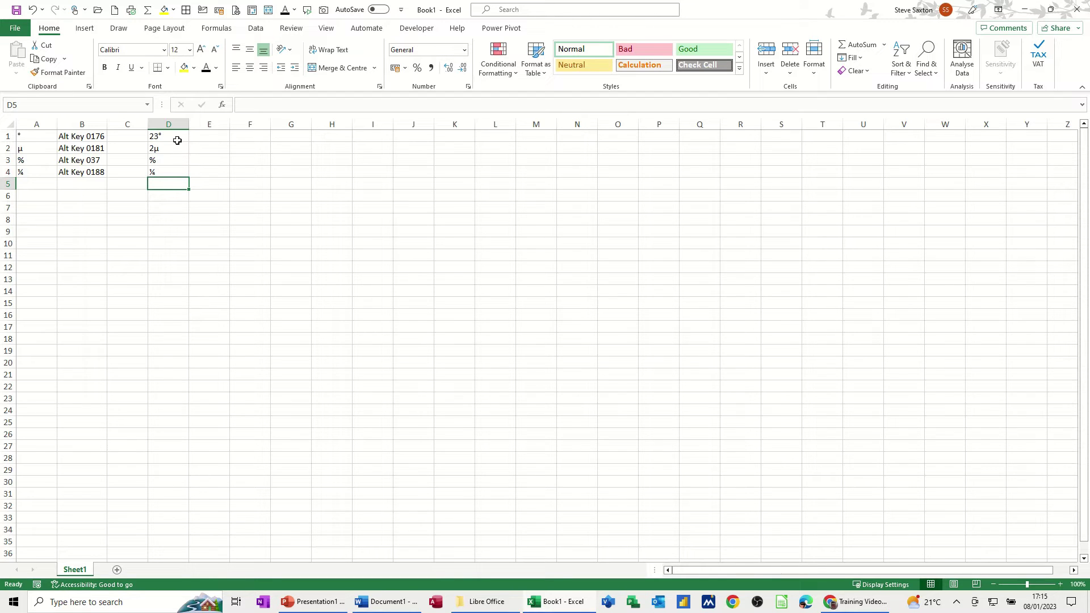
{"action": "left_click", "coordinate": [89, 31]}
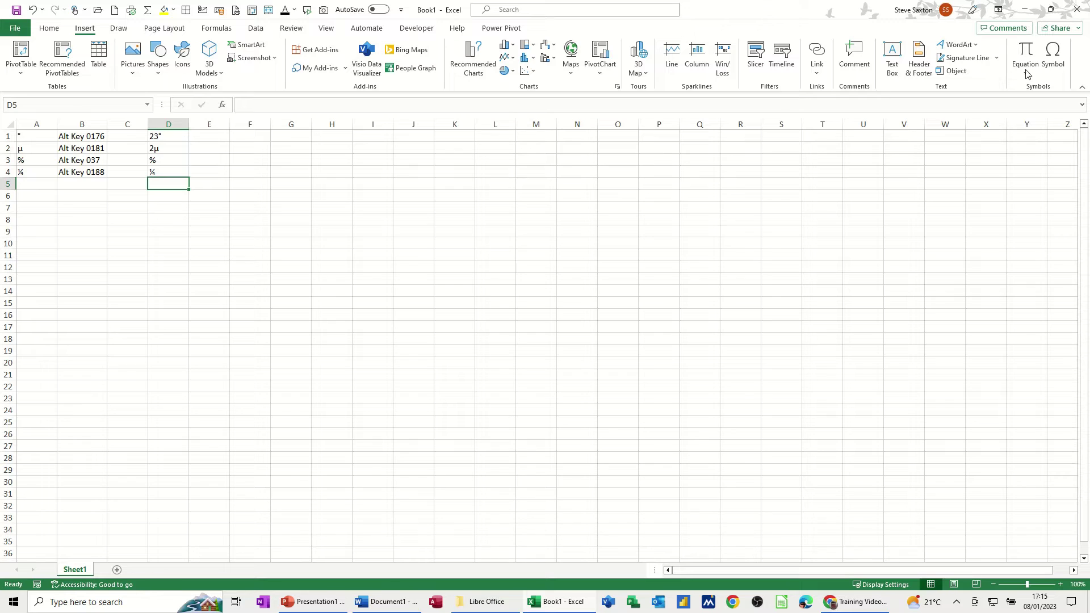
Step: Insert the ™ trademark symbol into D5 from the Symbol dialog, then close the dialog
{"action": "left_click", "coordinate": [1056, 54]}
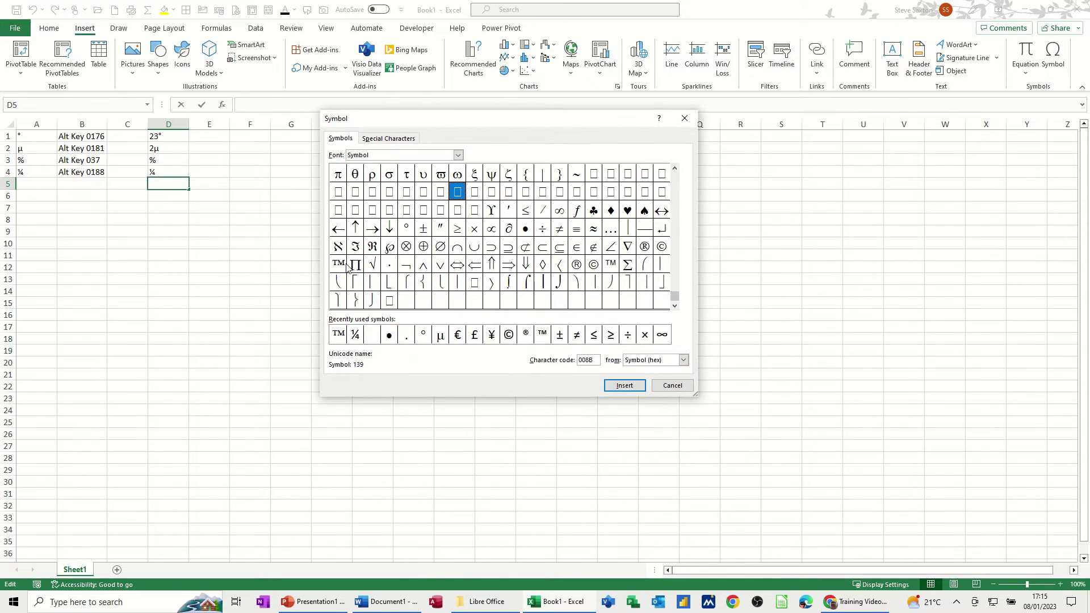
{"action": "left_click", "coordinate": [339, 265]}
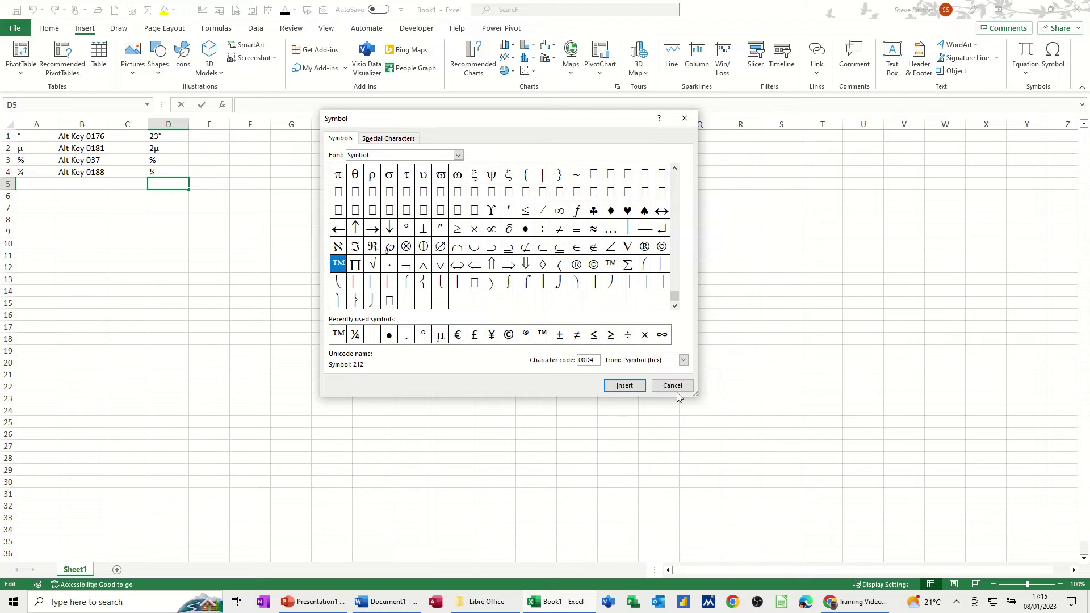
{"action": "left_click", "coordinate": [625, 385]}
{"action": "left_click", "coordinate": [355, 336]}
{"action": "left_click", "coordinate": [339, 335]}
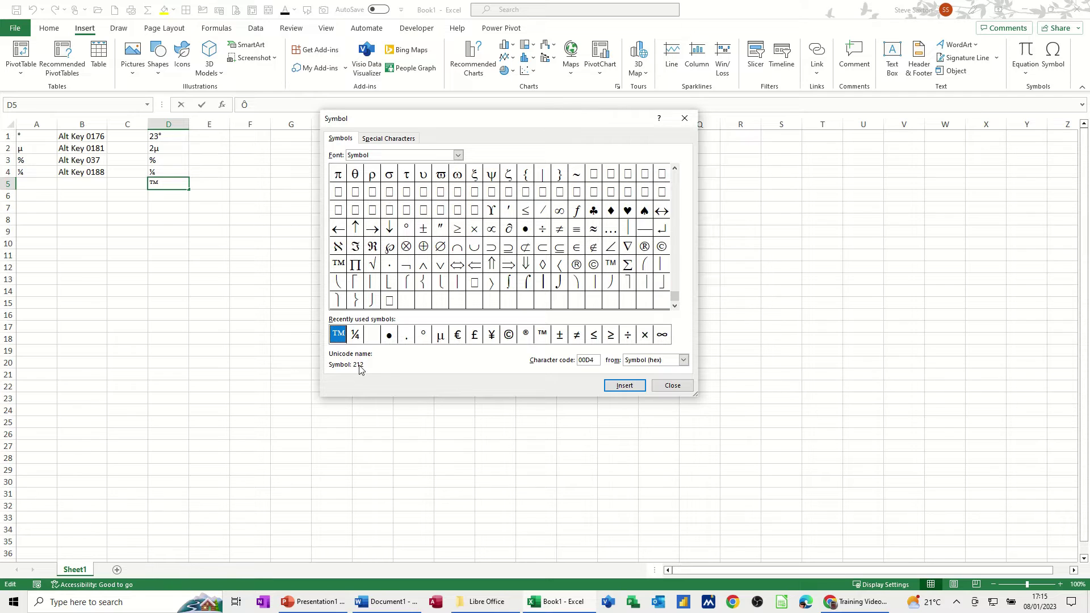
{"action": "left_click", "coordinate": [673, 385]}
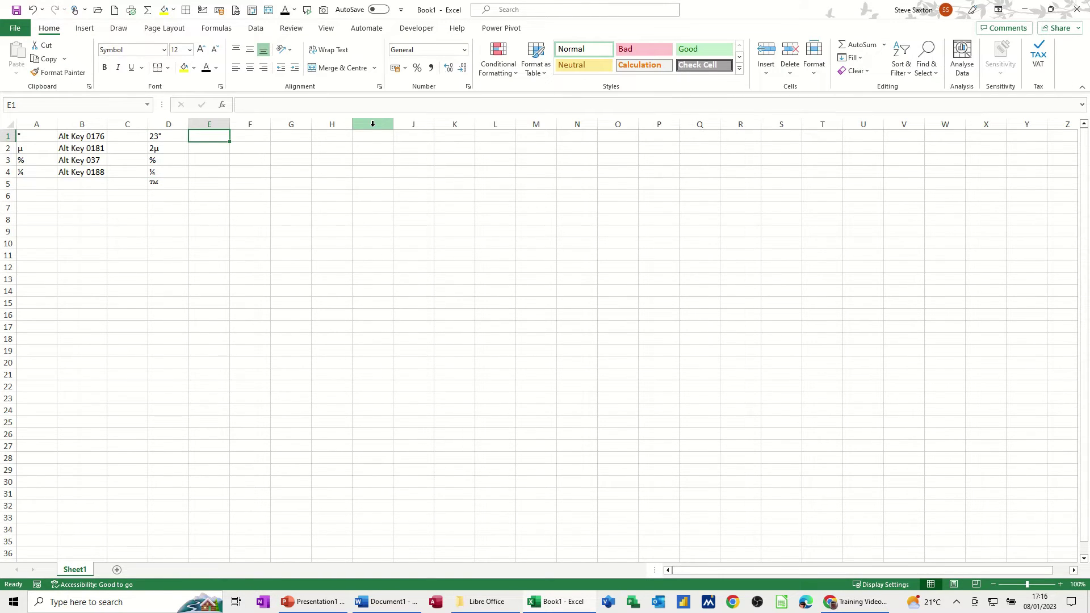
Step: Enter ™ in E1 with its Alt code, then reselect E1 and reopen Insert > Symbol
{"action": "type", "text": "Ô"}
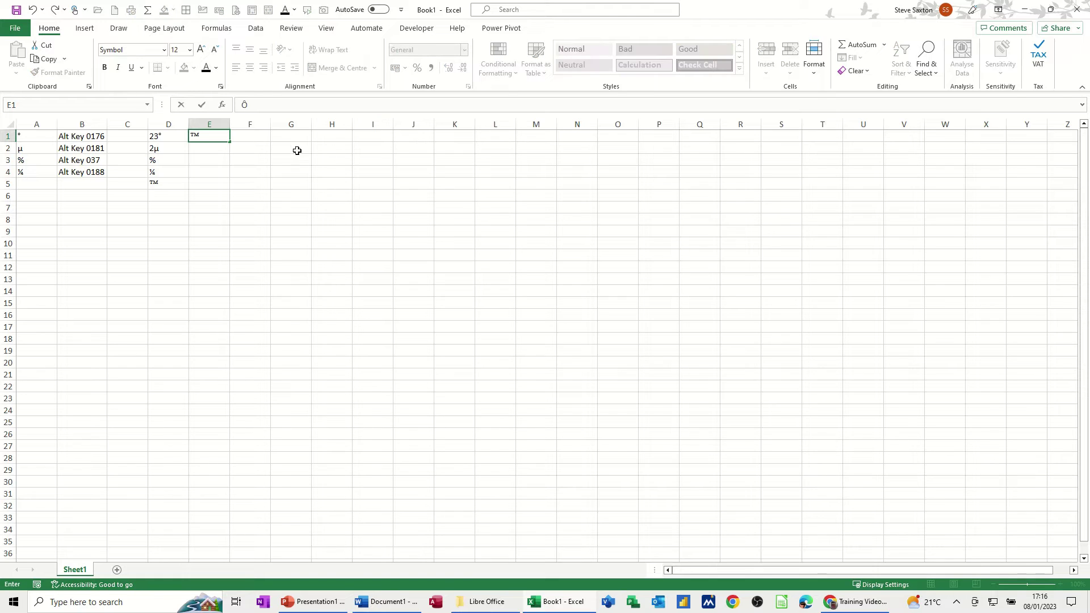
{"action": "key", "text": "Return"}
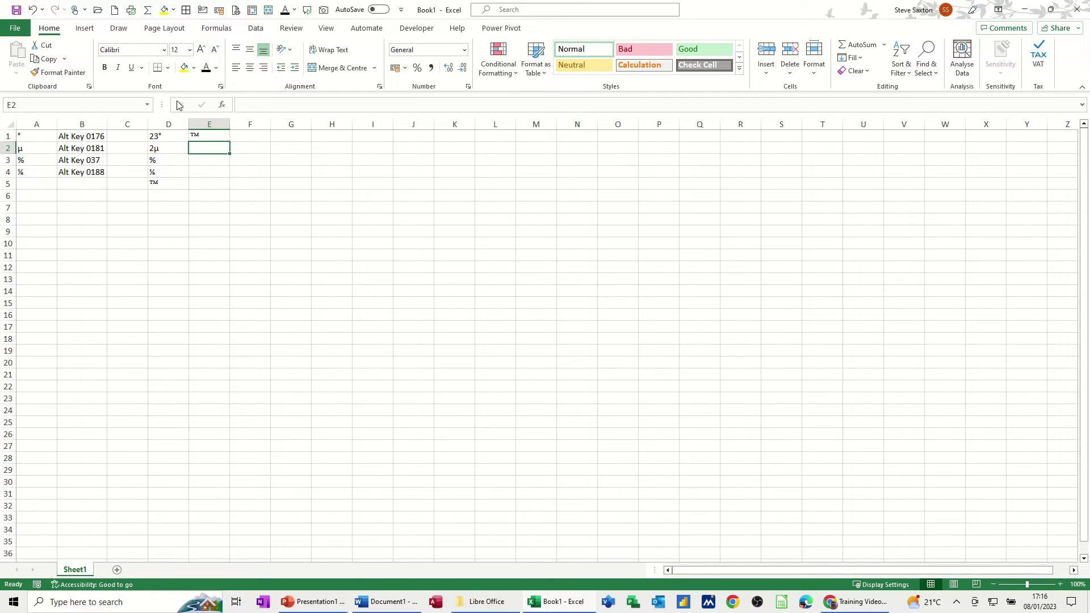
{"action": "left_click", "coordinate": [204, 136]}
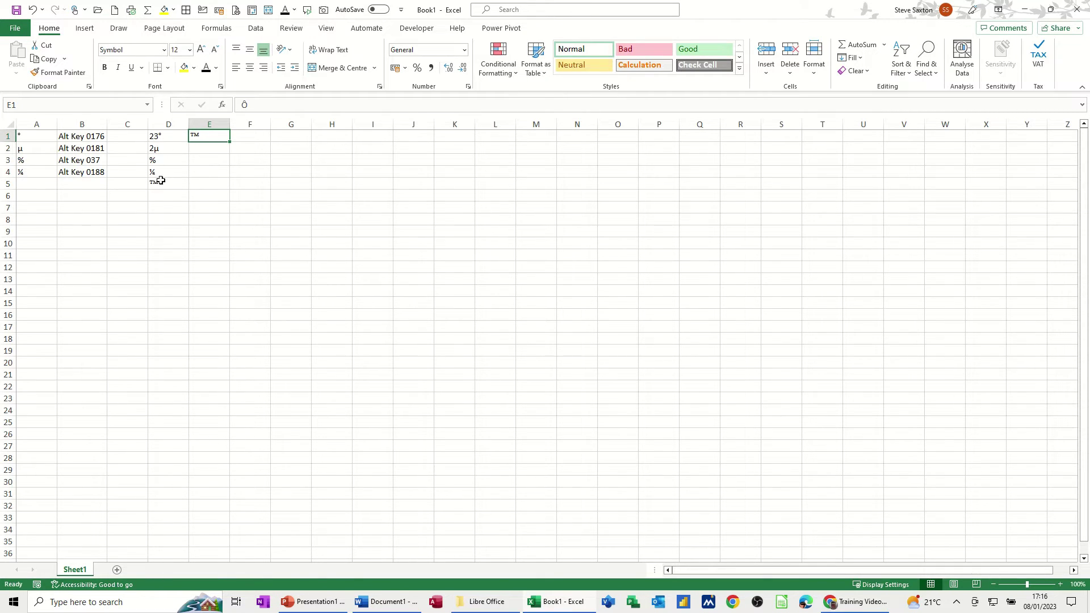
{"action": "left_click", "coordinate": [85, 29]}
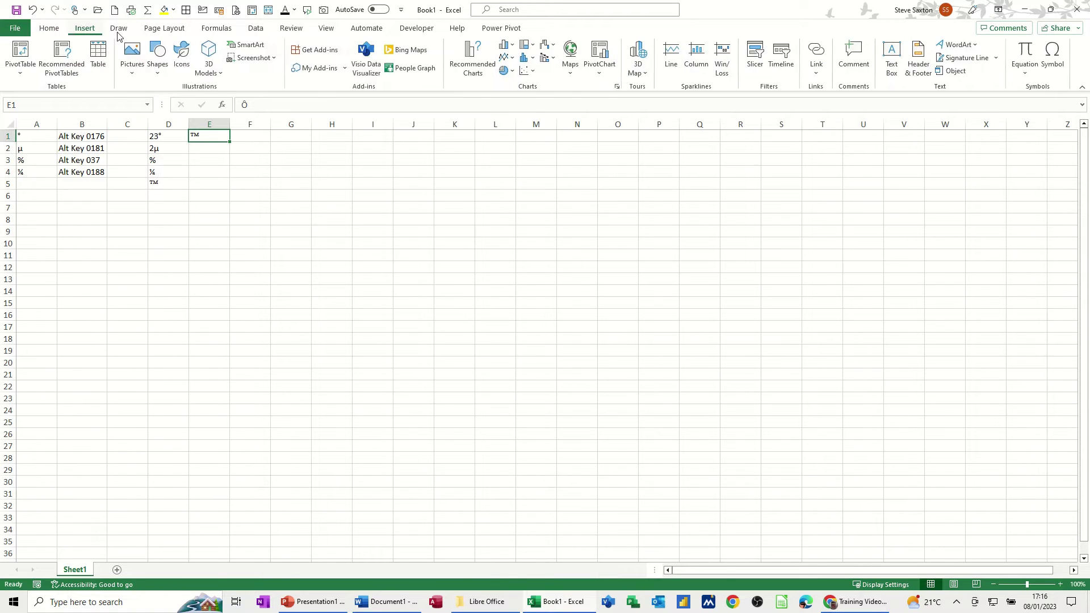
{"action": "left_click", "coordinate": [1052, 55]}
{"action": "left_click", "coordinate": [422, 336]}
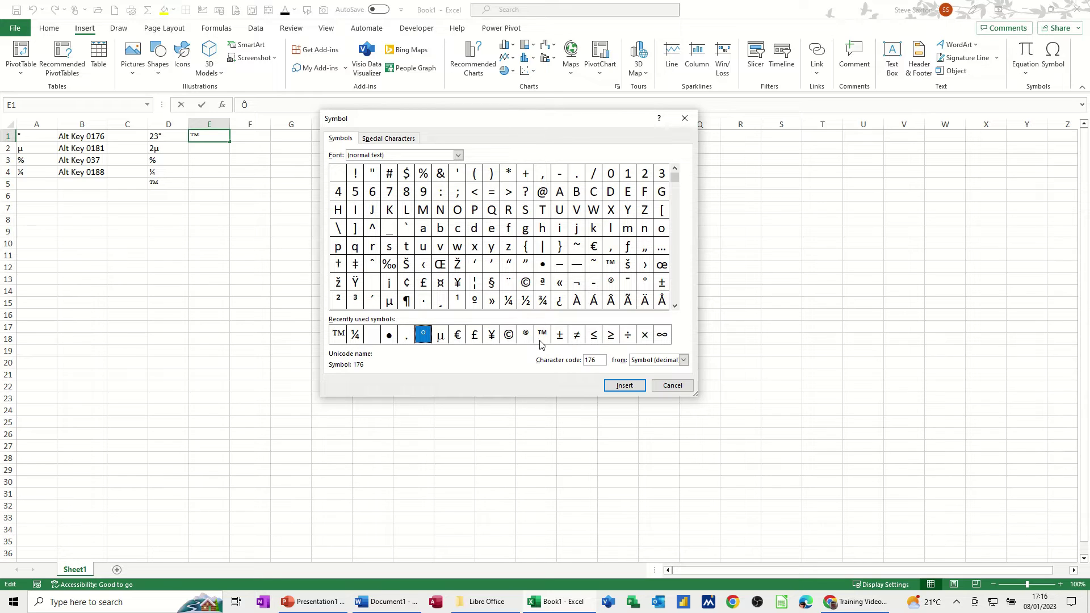
Step: Insert the Micro Sign µ (code 181) after the ™ in cell E1
{"action": "left_click", "coordinate": [441, 336]}
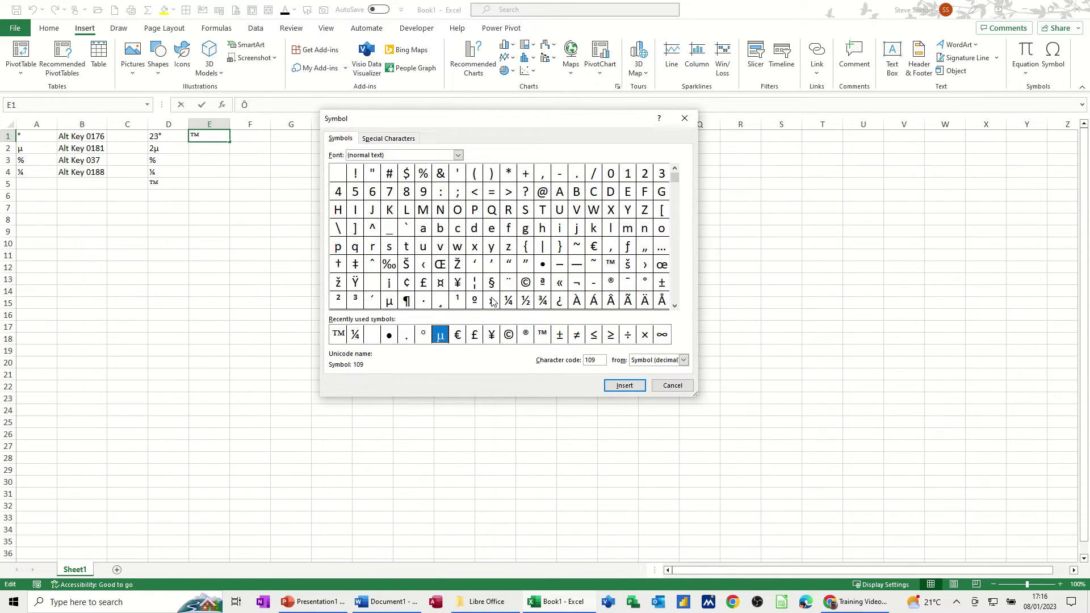
{"action": "left_click", "coordinate": [390, 305]}
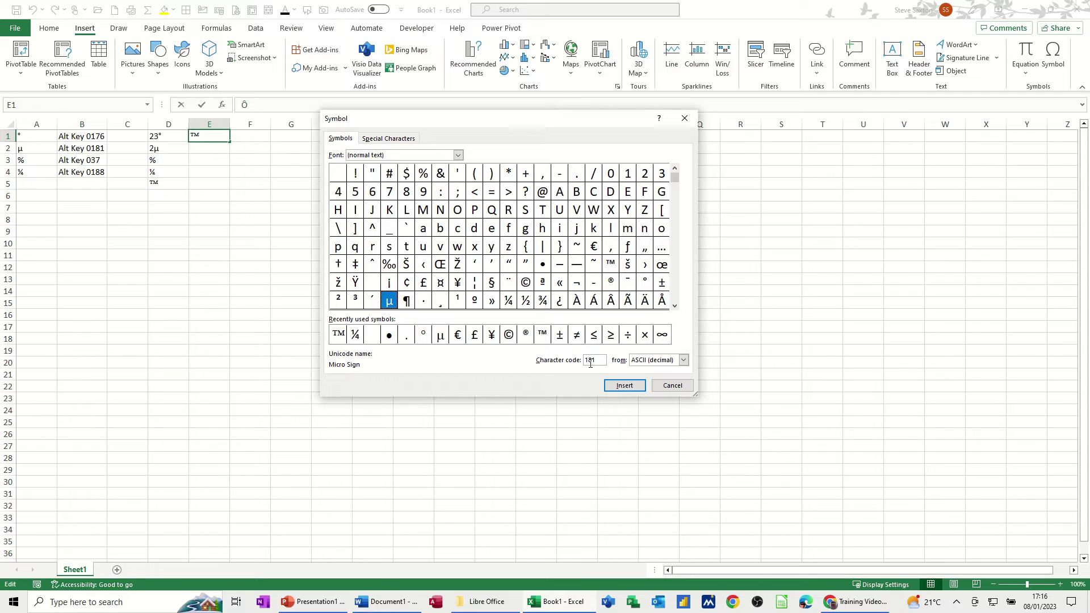
{"action": "left_click", "coordinate": [624, 385]}
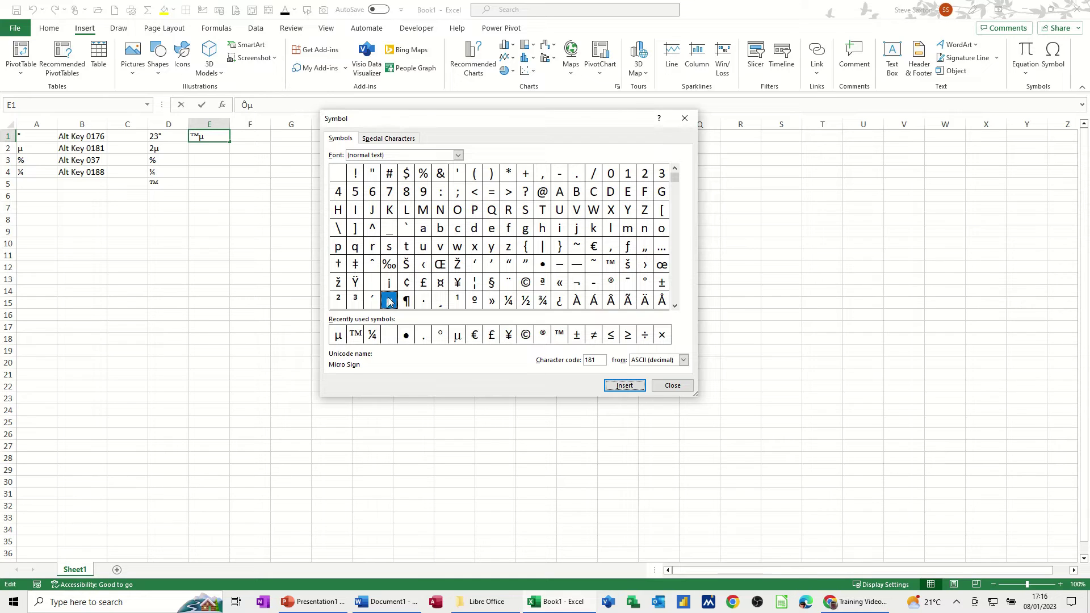
Step: Look at the ¼ and ½ symbols in the Symbol dialog, then close it without inserting
{"action": "left_click", "coordinate": [508, 300]}
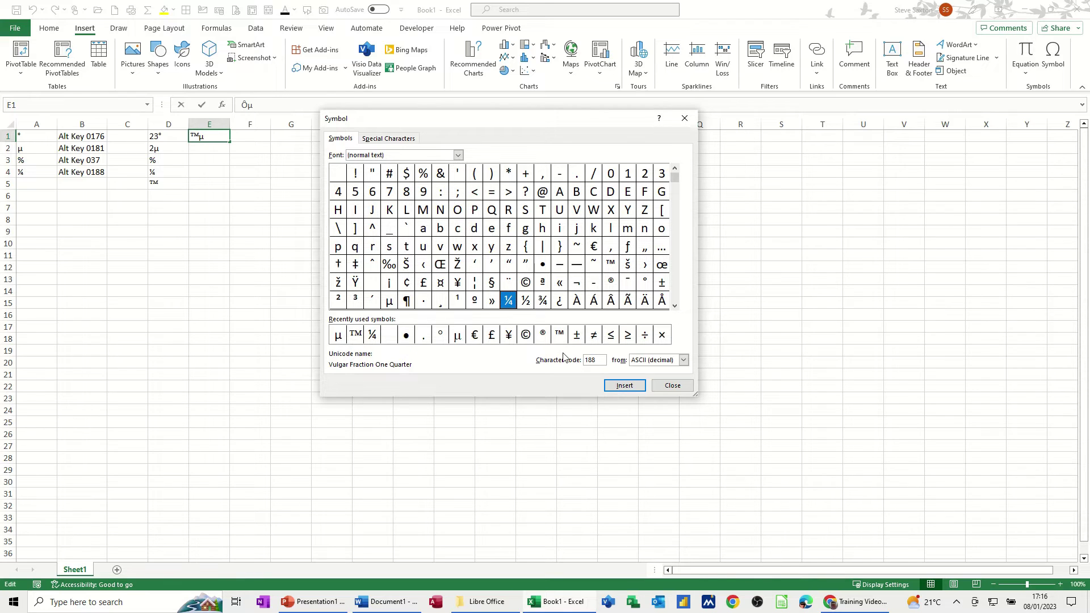
{"action": "left_click", "coordinate": [373, 335]}
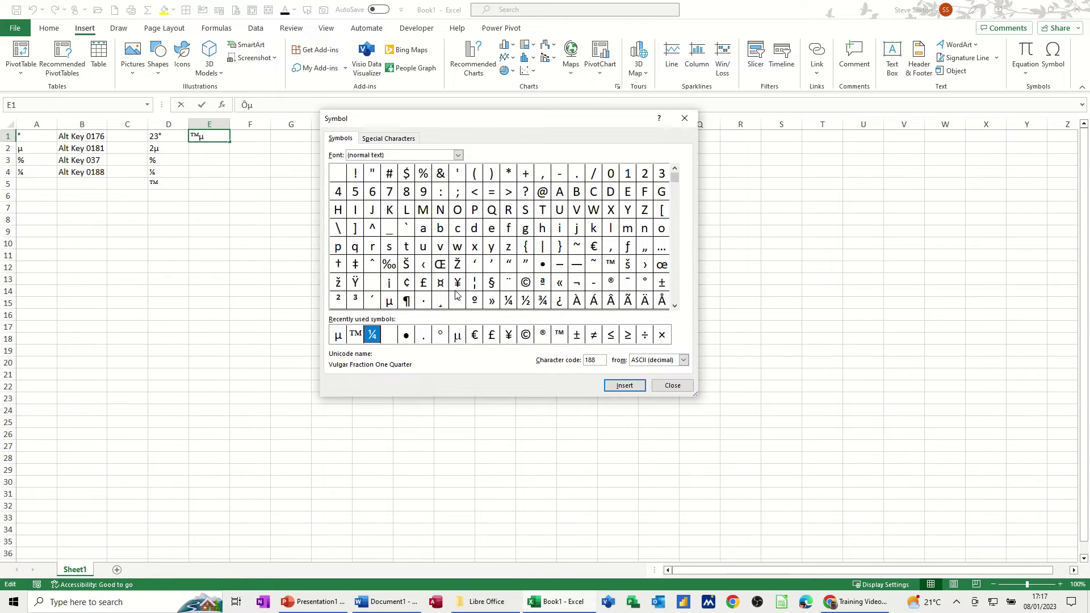
{"action": "left_click", "coordinate": [508, 302]}
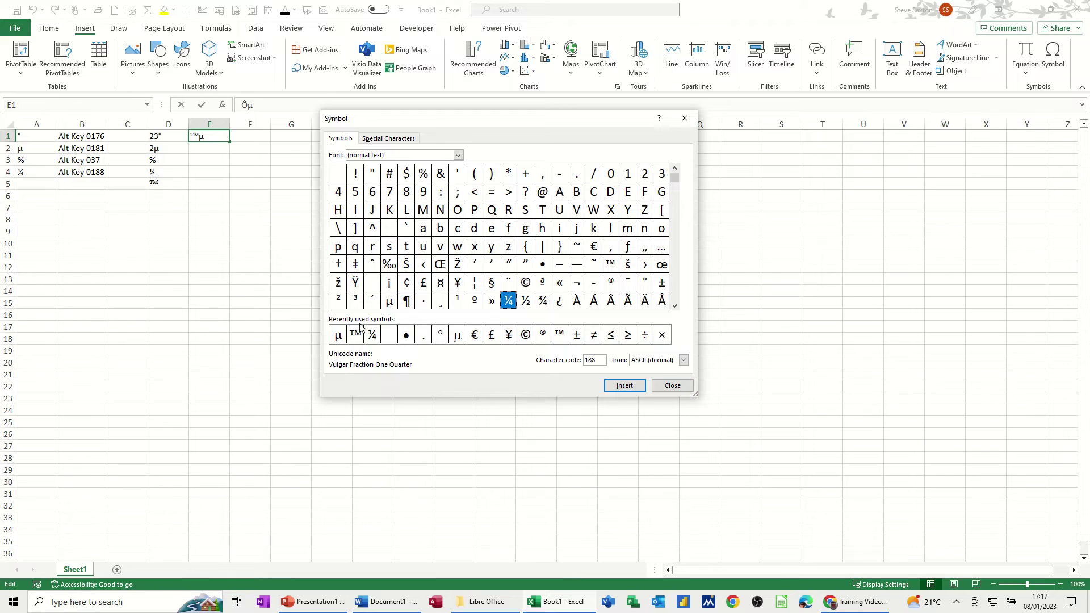
{"action": "left_click", "coordinate": [527, 305]}
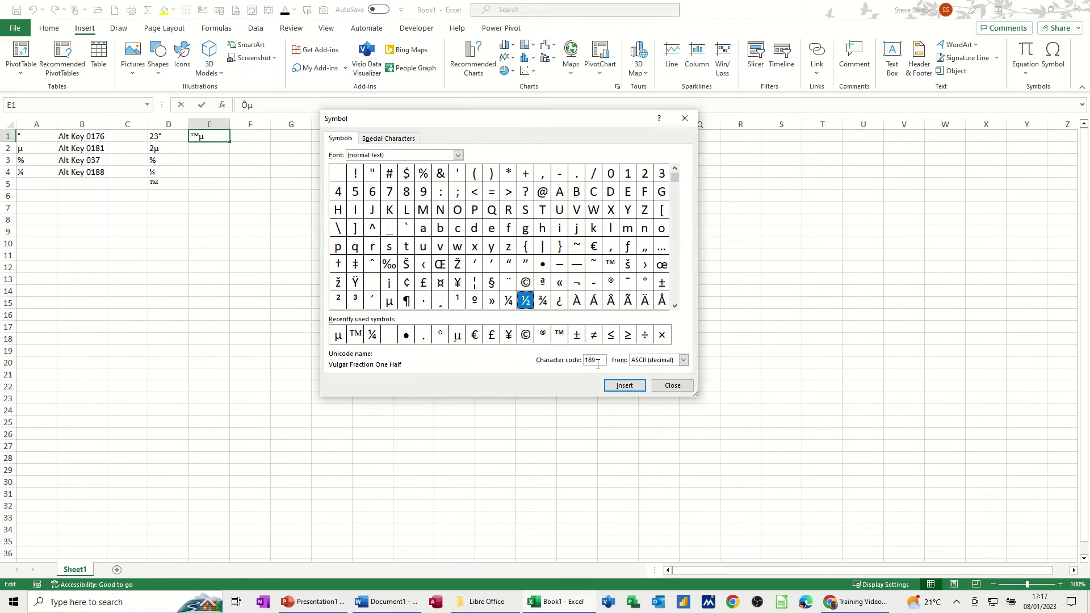
{"action": "left_click", "coordinate": [672, 385]}
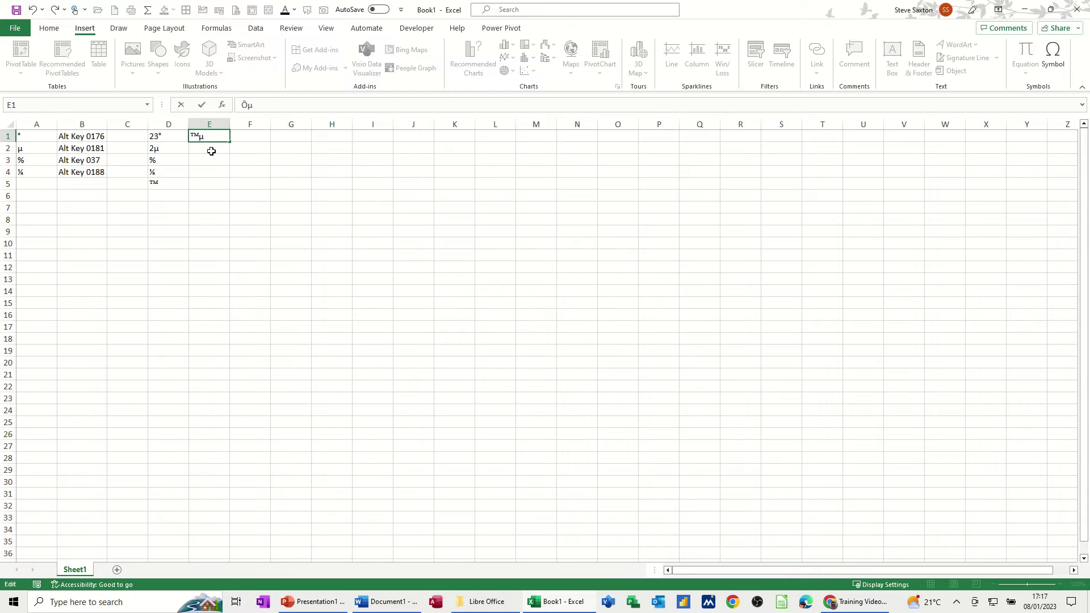
Step: Enter ½ in cell E2 using Alt+0189
{"action": "left_click", "coordinate": [211, 150]}
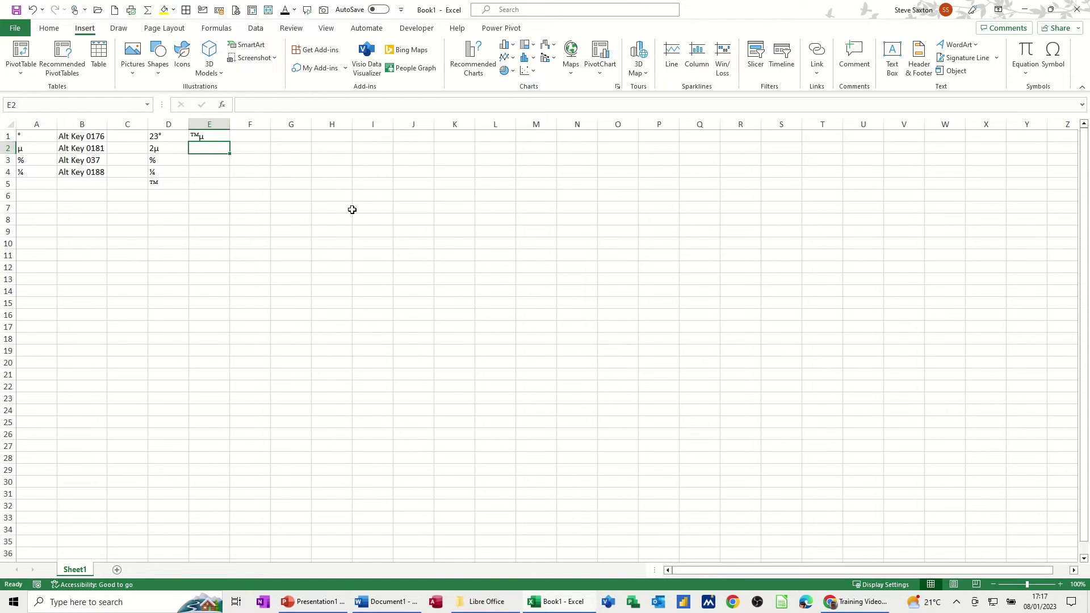
{"action": "type", "text": "½"}
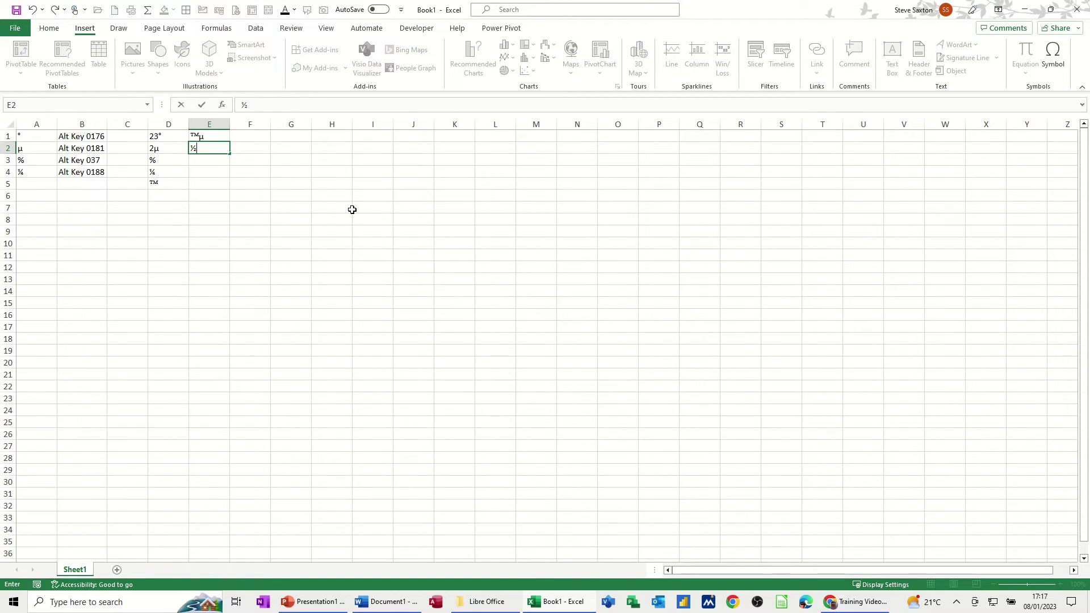
{"action": "left_click", "coordinate": [219, 159]}
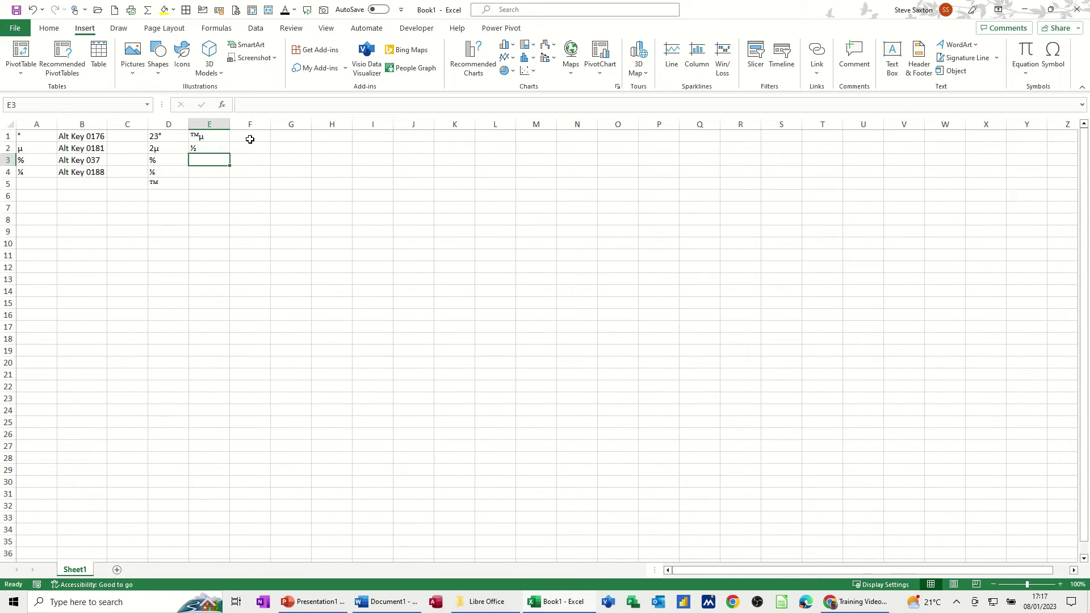
{"action": "left_click", "coordinate": [246, 138]}
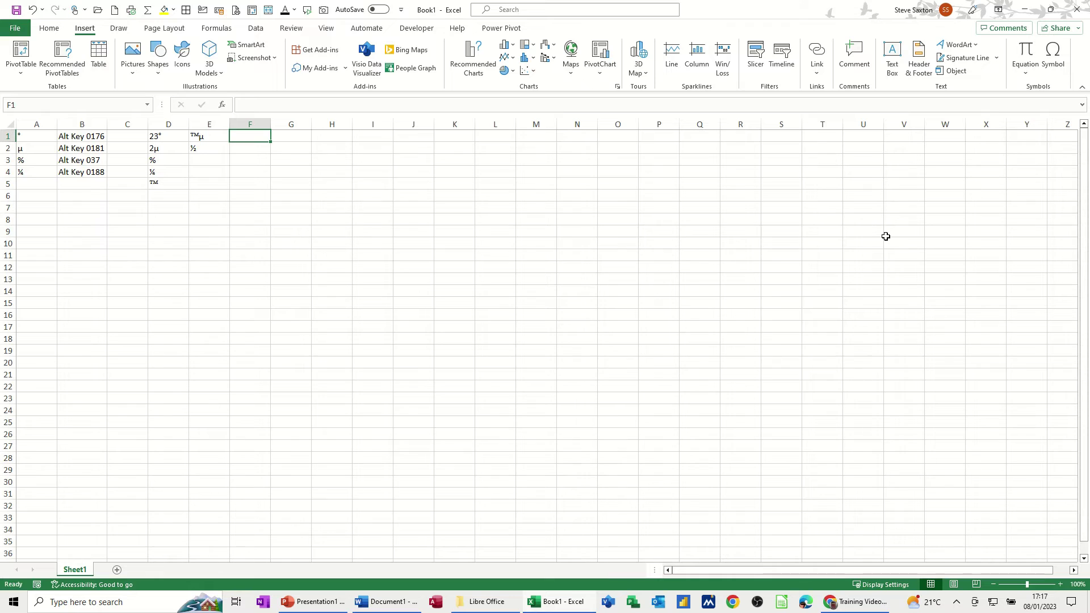
Step: Type 23rd in F1 and fill it down to F10 to get 23rd through 32nd
{"action": "type", "text": "23rd"}
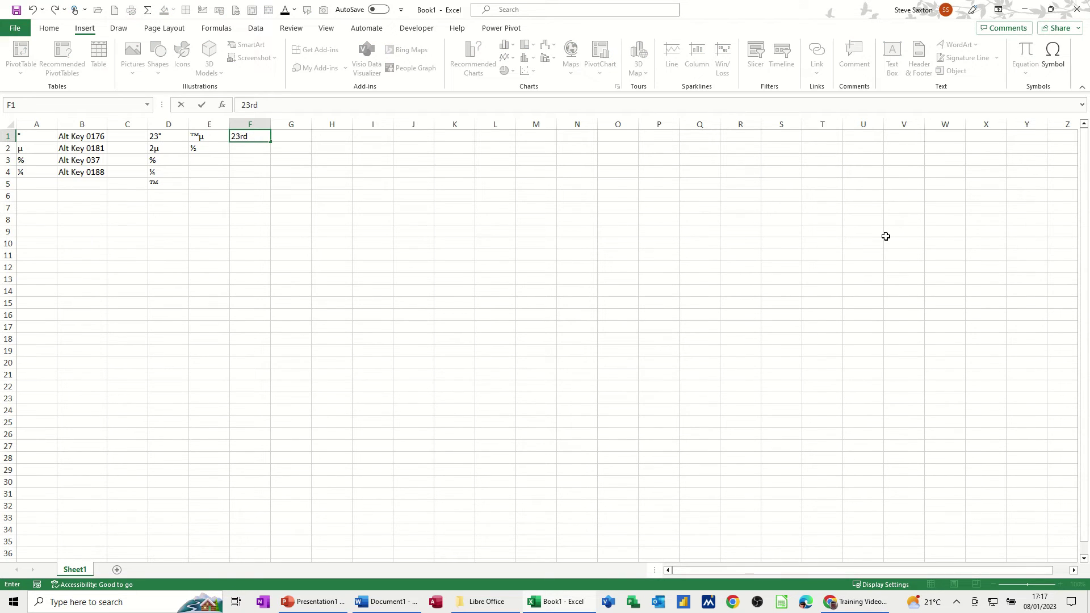
{"action": "key", "text": "Return"}
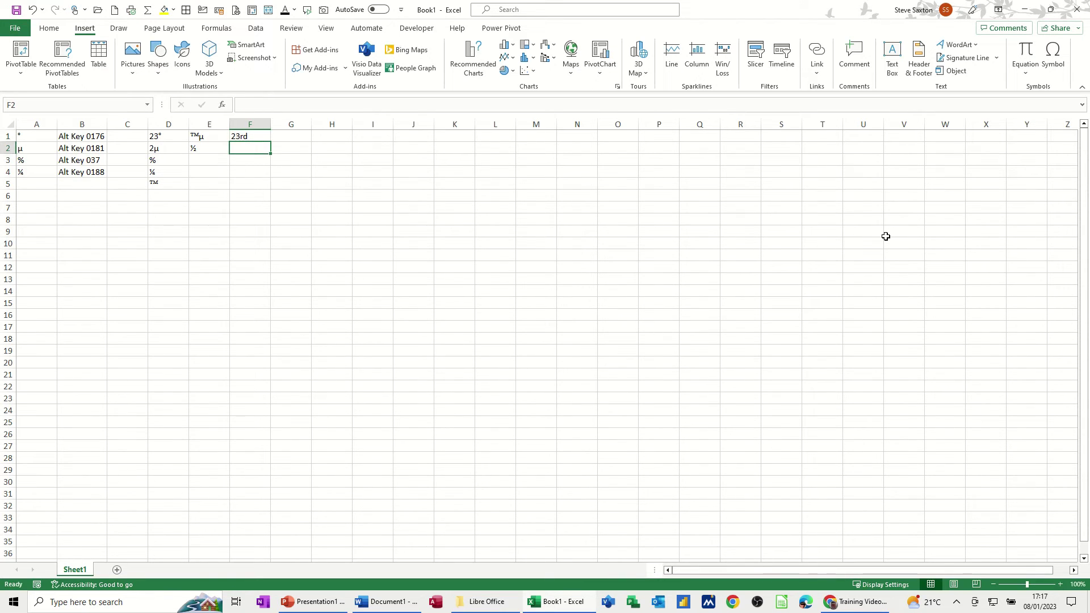
{"action": "left_click", "coordinate": [250, 136]}
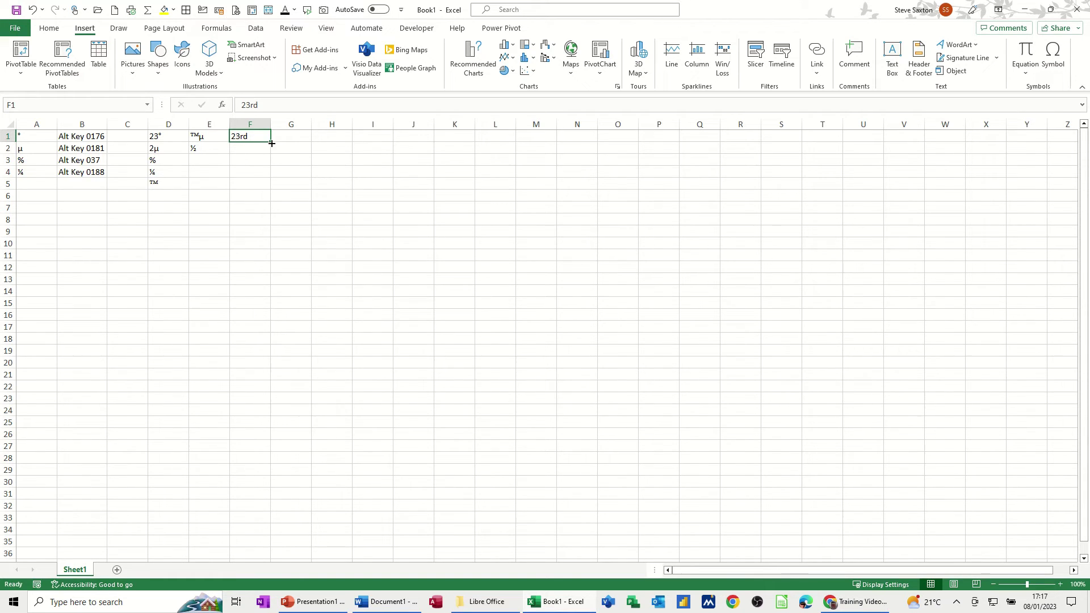
{"action": "left_click_drag", "start_coordinate": [271, 144], "coordinate": [271, 162]}
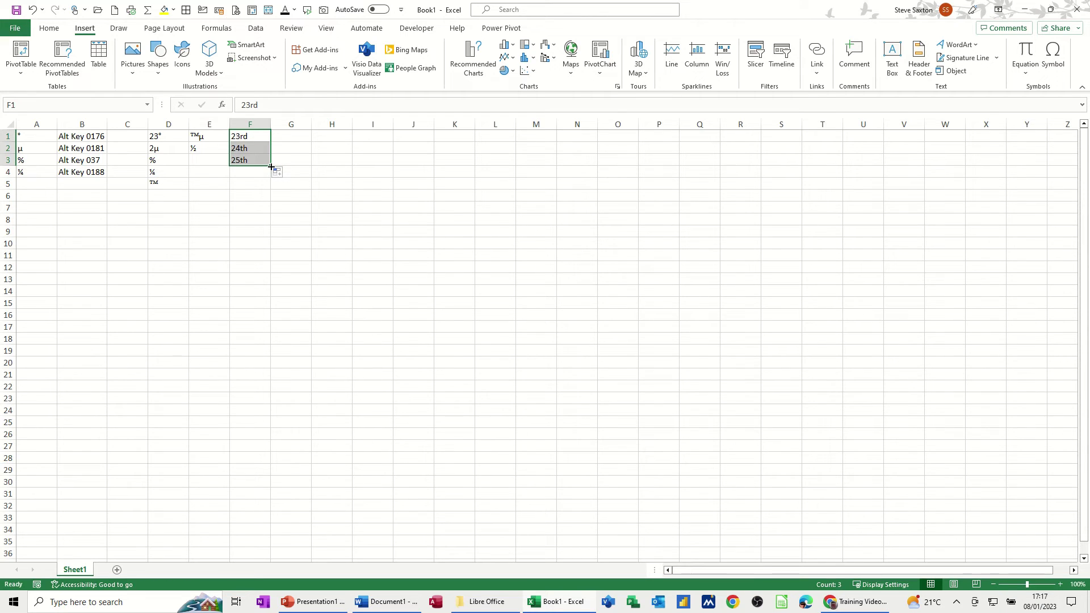
{"action": "left_click_drag", "start_coordinate": [271, 166], "coordinate": [271, 244]}
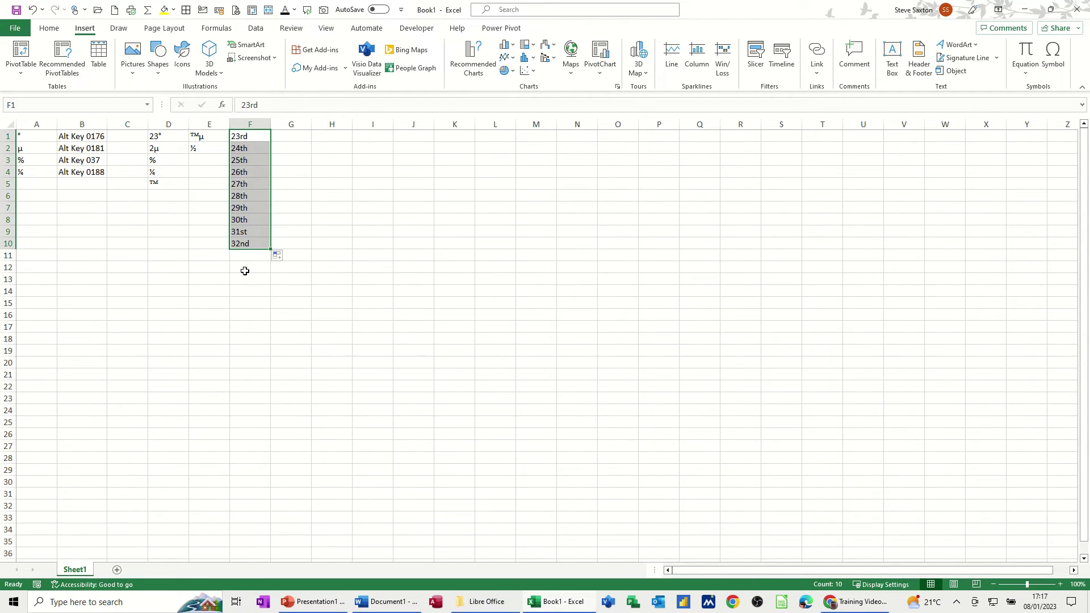
Step: Make the 'rd' suffix in F1 superscript via the Font dialog and refill F1:F10
{"action": "left_click", "coordinate": [247, 137]}
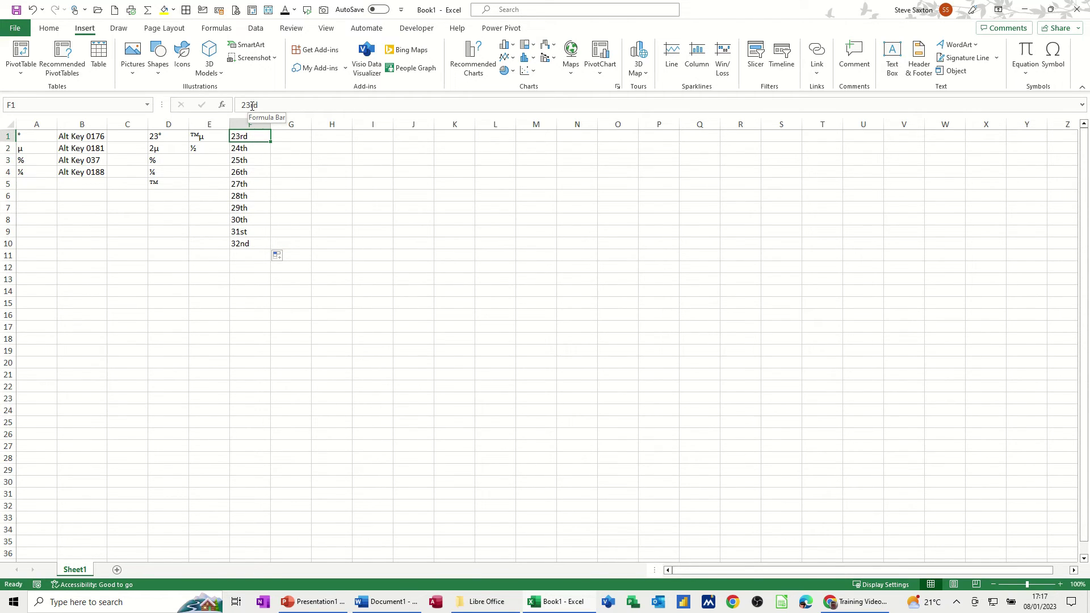
{"action": "left_click_drag", "start_coordinate": [252, 106], "coordinate": [259, 105]}
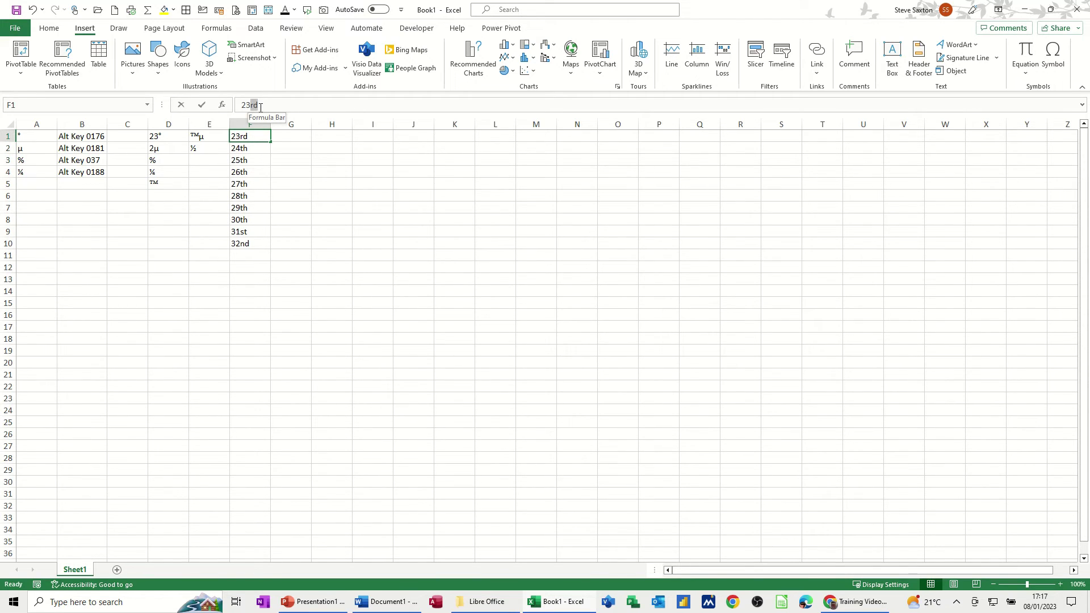
{"action": "left_click", "coordinate": [49, 27]}
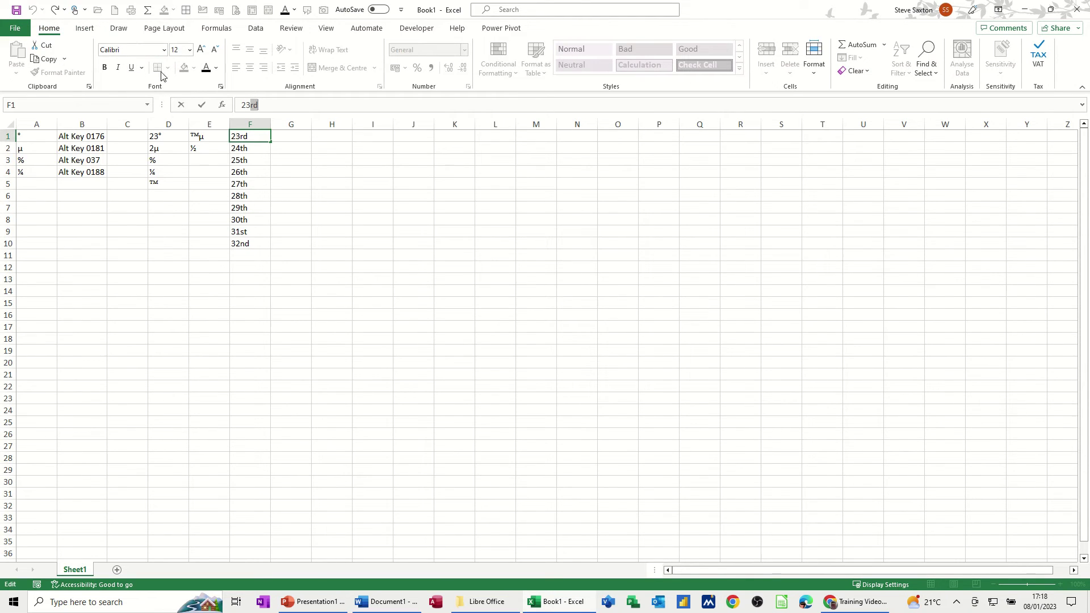
{"action": "left_click", "coordinate": [221, 87]}
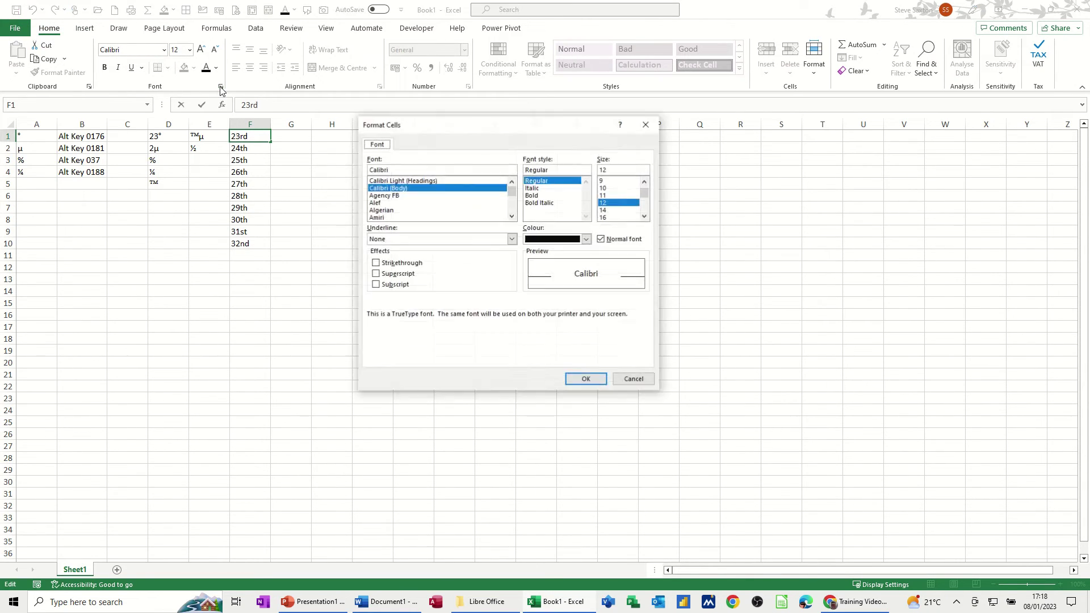
{"action": "left_click", "coordinate": [376, 273]}
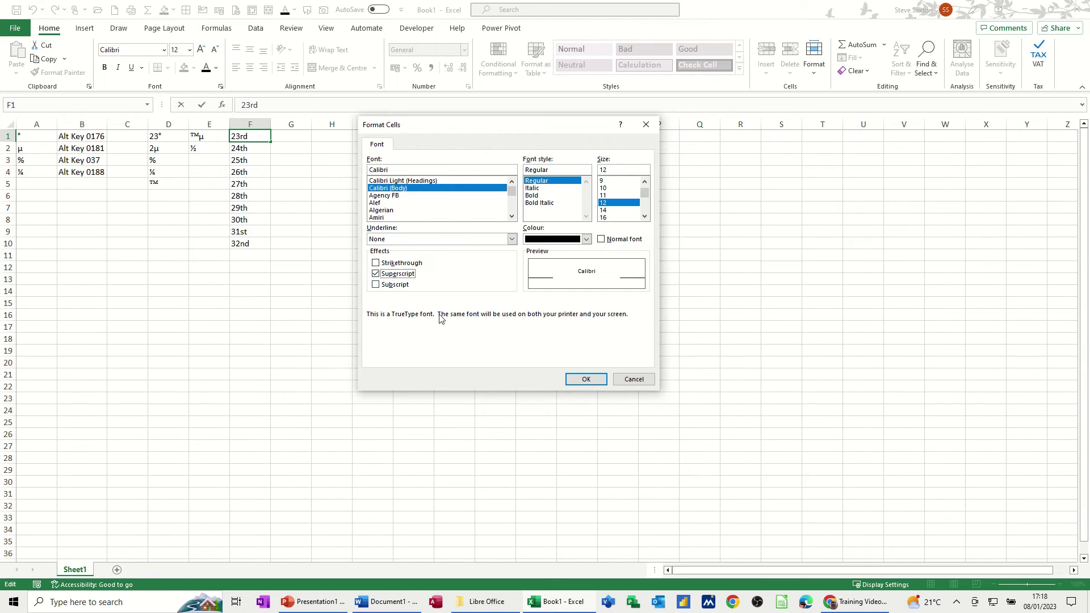
{"action": "left_click", "coordinate": [587, 379]}
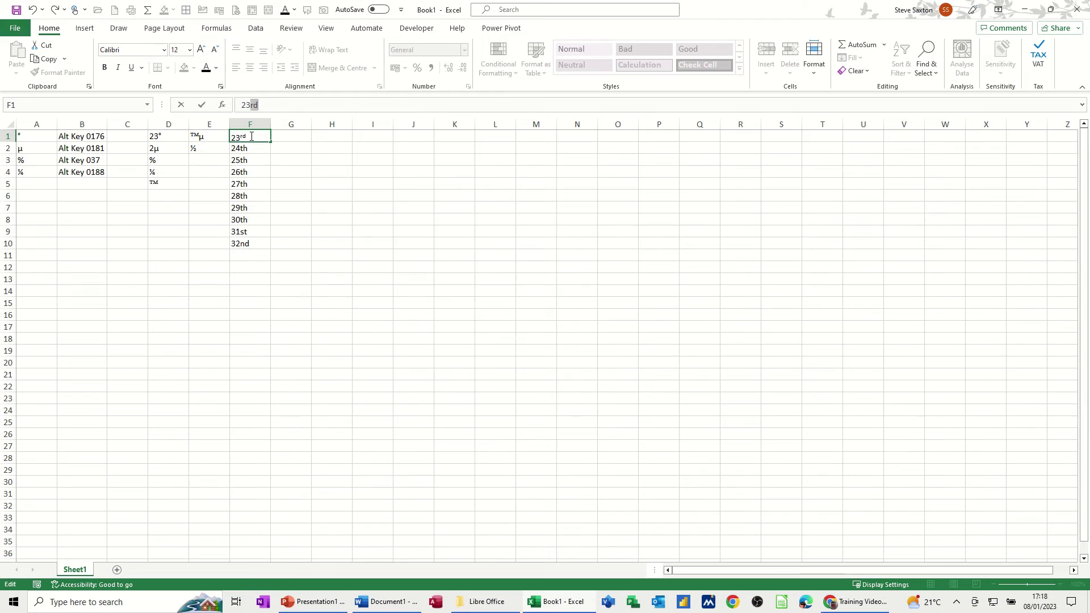
{"action": "left_click_drag", "start_coordinate": [273, 141], "coordinate": [269, 265]}
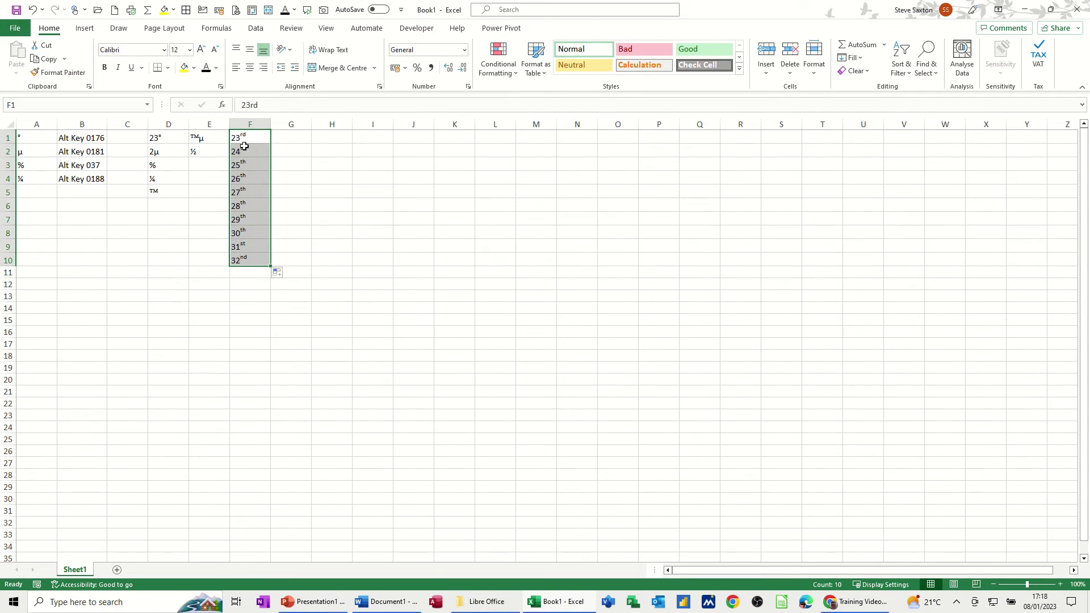
{"action": "left_click", "coordinate": [291, 137]}
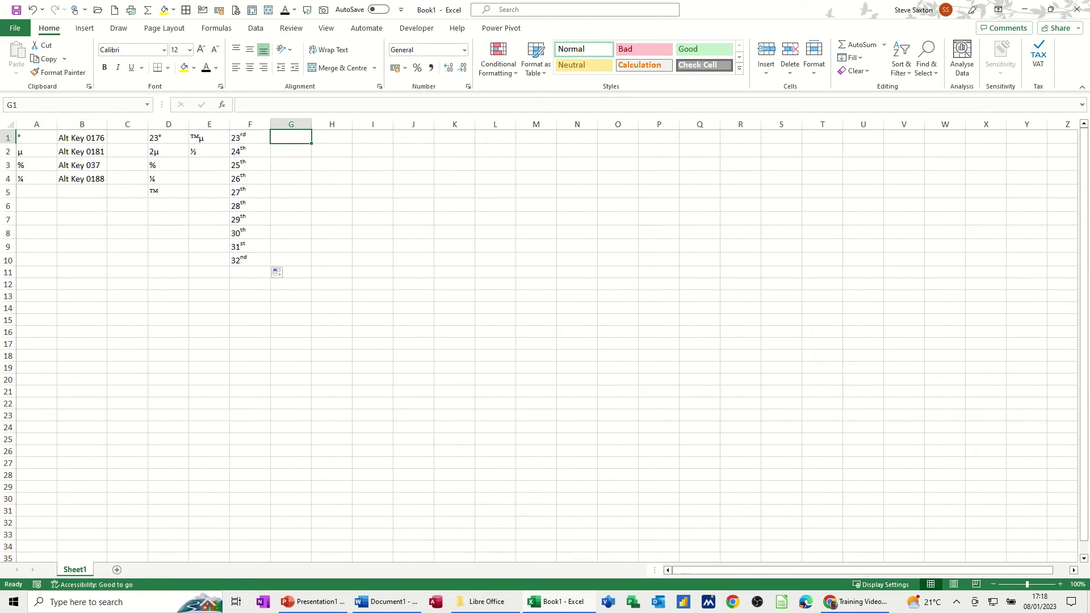
Step: Type H2SO4 in G1 and format its 2 as subscript
{"action": "type", "text": "H2SO4"}
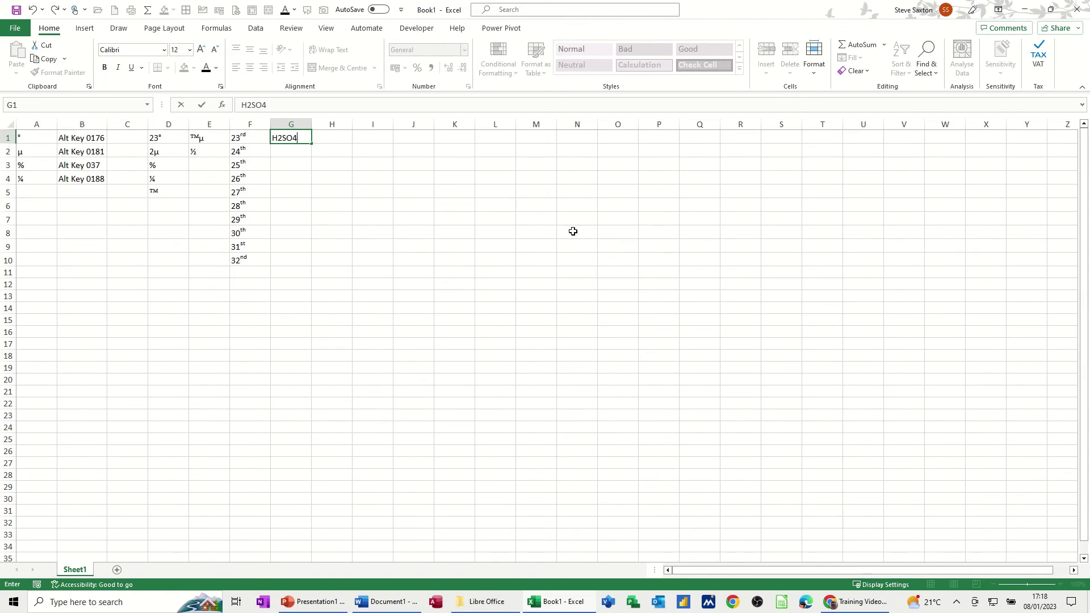
{"action": "left_click", "coordinate": [307, 190]}
{"action": "left_click", "coordinate": [281, 141]}
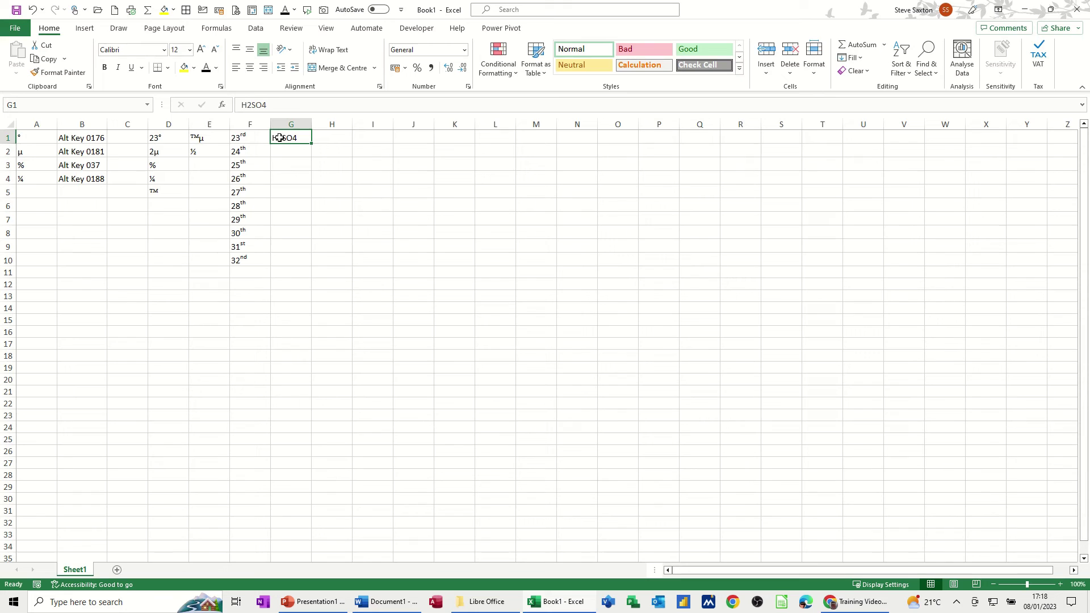
{"action": "left_click_drag", "start_coordinate": [249, 106], "coordinate": [251, 107]}
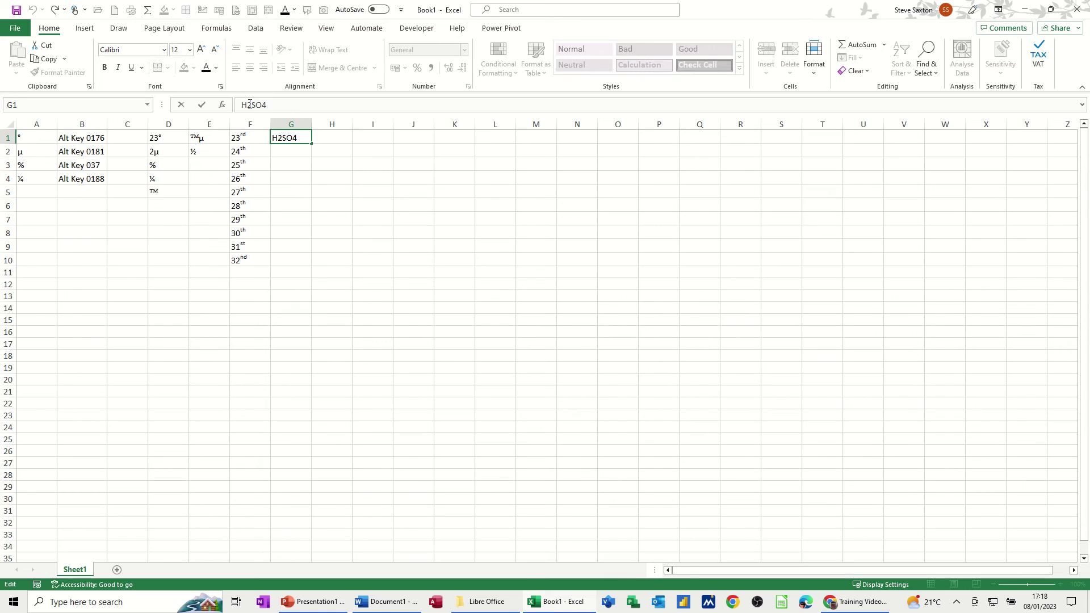
{"action": "left_click", "coordinate": [221, 87]}
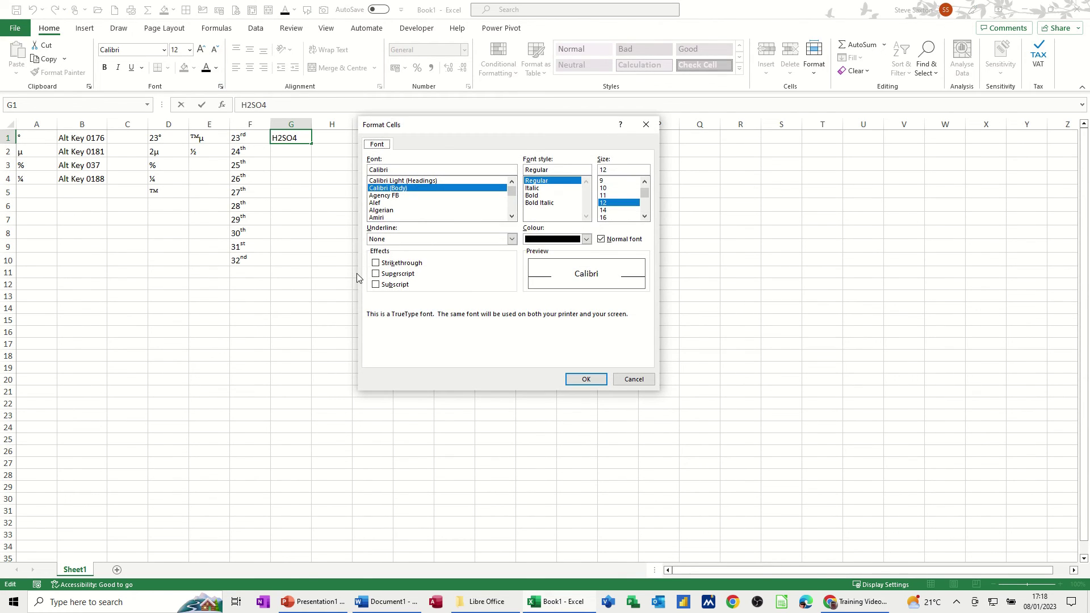
{"action": "left_click", "coordinate": [375, 285]}
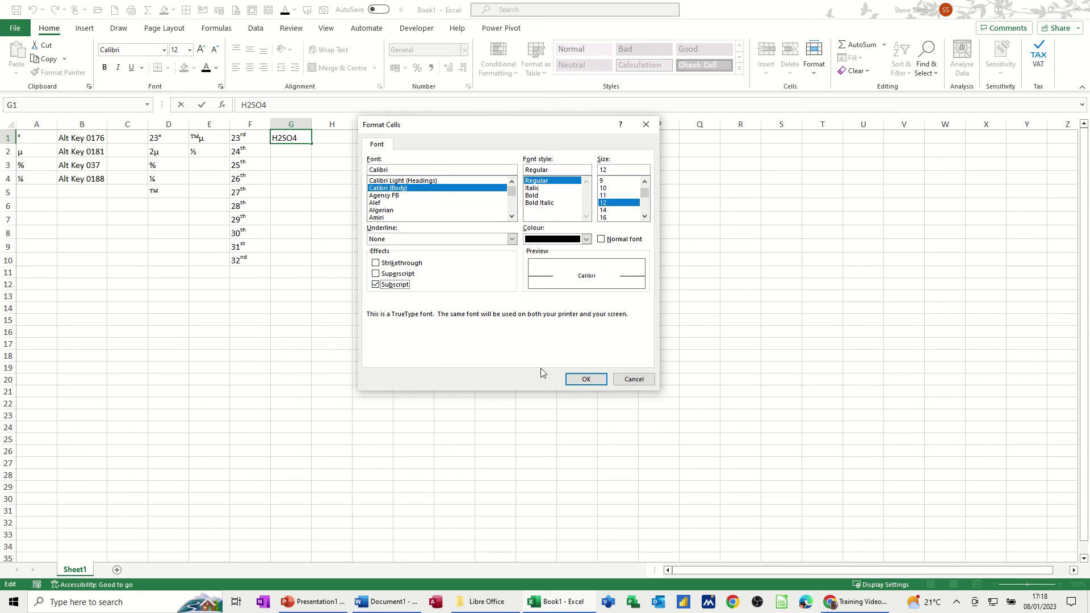
{"action": "left_click", "coordinate": [579, 379]}
Step: Format the 4 in H2SO4 as subscript and finish editing G1
{"action": "left_click_drag", "start_coordinate": [259, 105], "coordinate": [268, 106]}
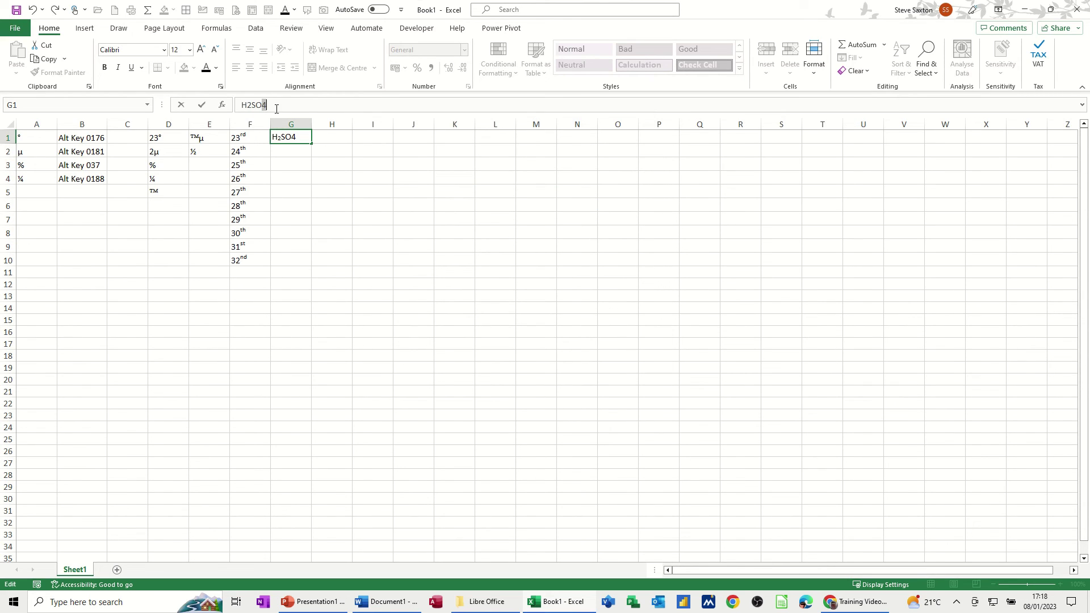
{"action": "left_click", "coordinate": [220, 87]}
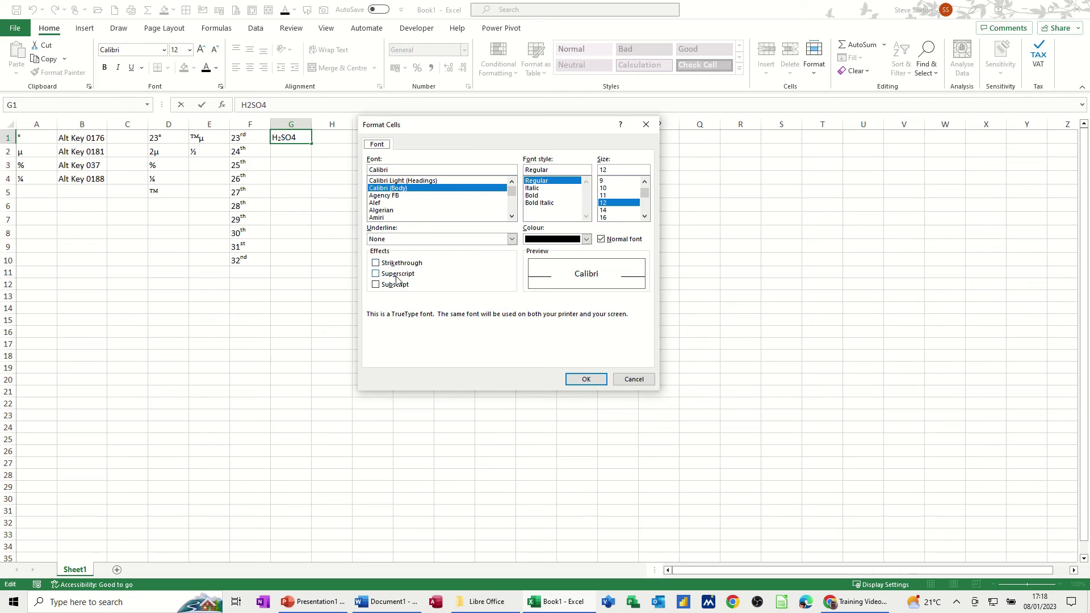
{"action": "left_click", "coordinate": [376, 284]}
{"action": "left_click", "coordinate": [584, 379]}
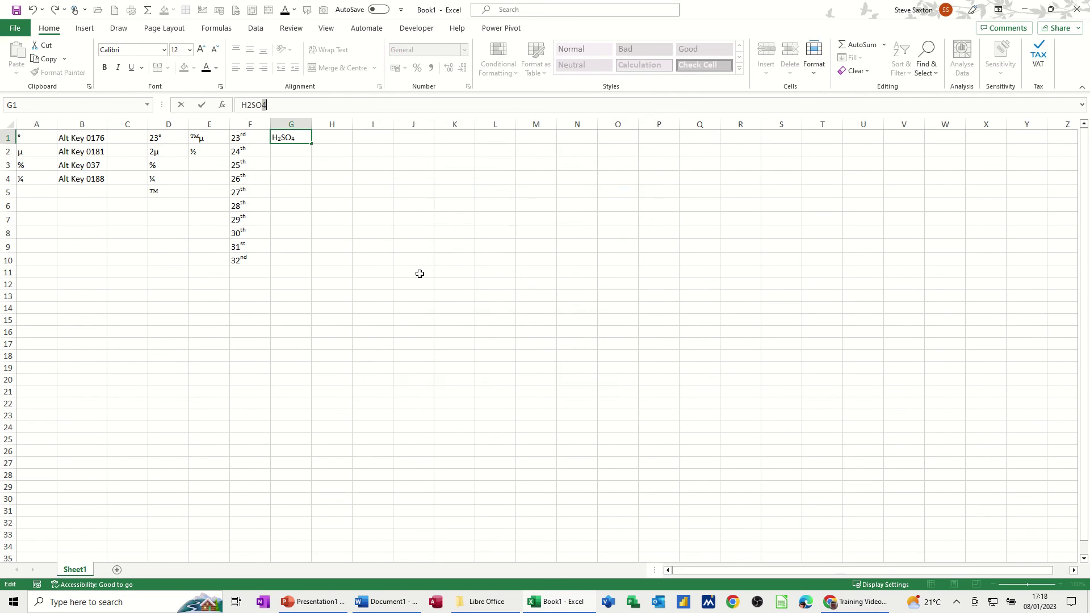
{"action": "left_click", "coordinate": [206, 109]}
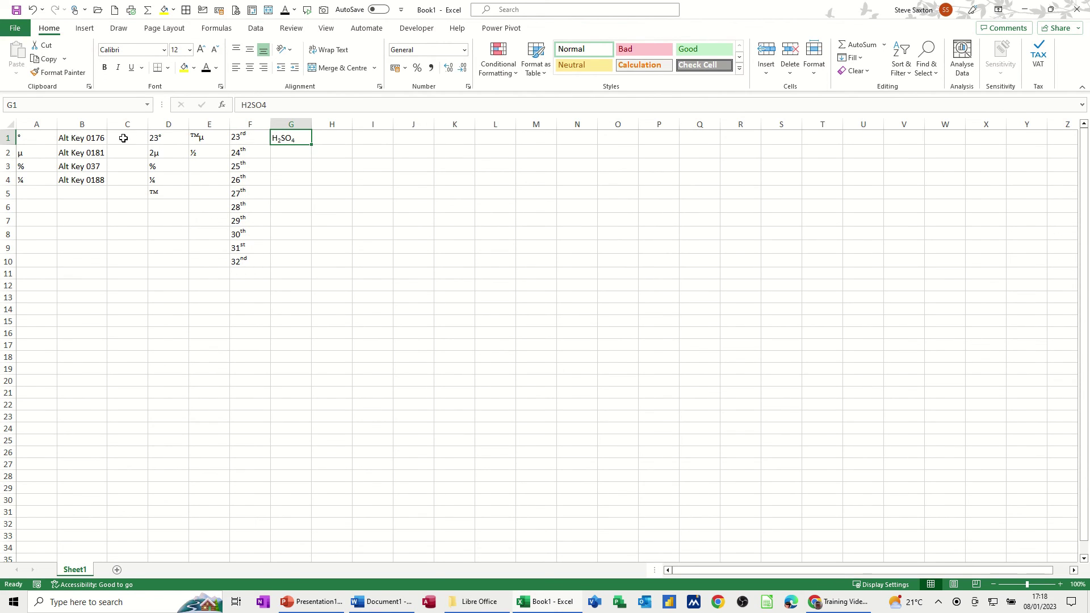
{"action": "left_click", "coordinate": [84, 139]}
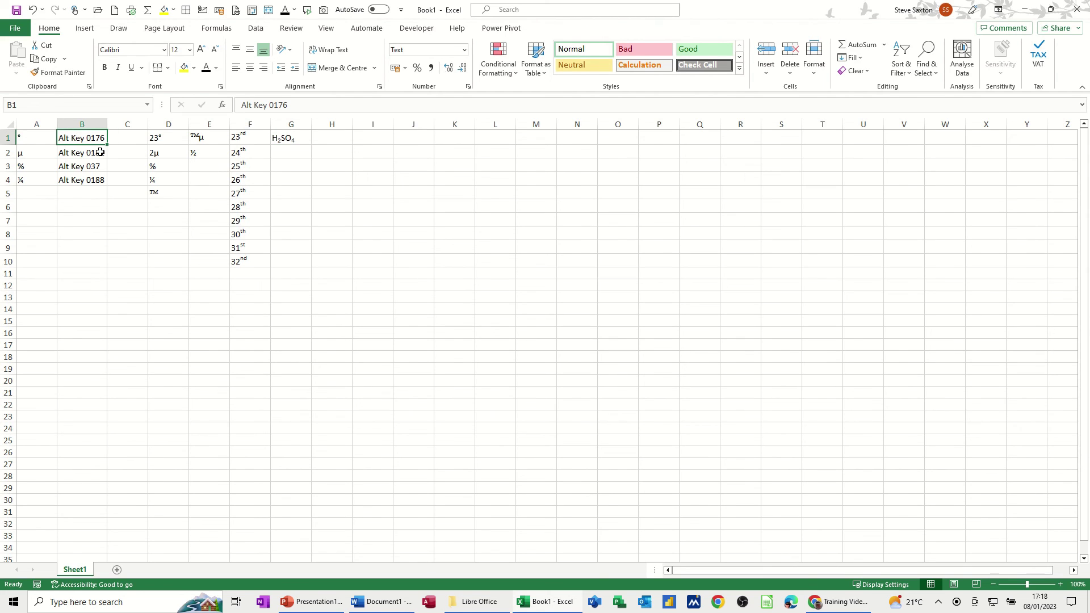
{"action": "left_click", "coordinate": [71, 153]}
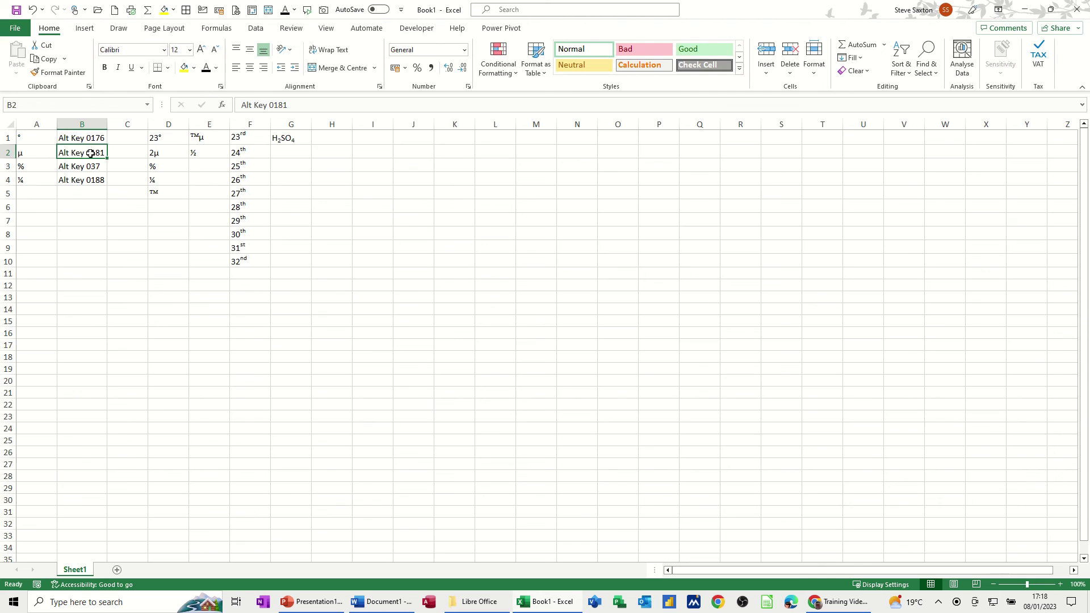